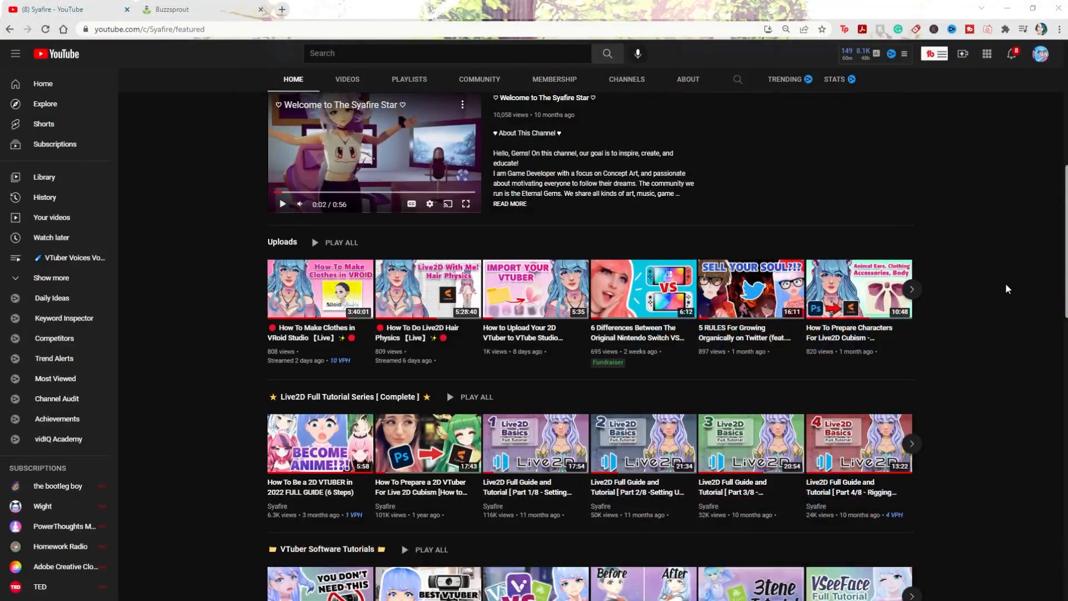
{"action": "scroll", "coordinate": [1006, 282], "scroll_direction": "down", "scroll_amount": 3}
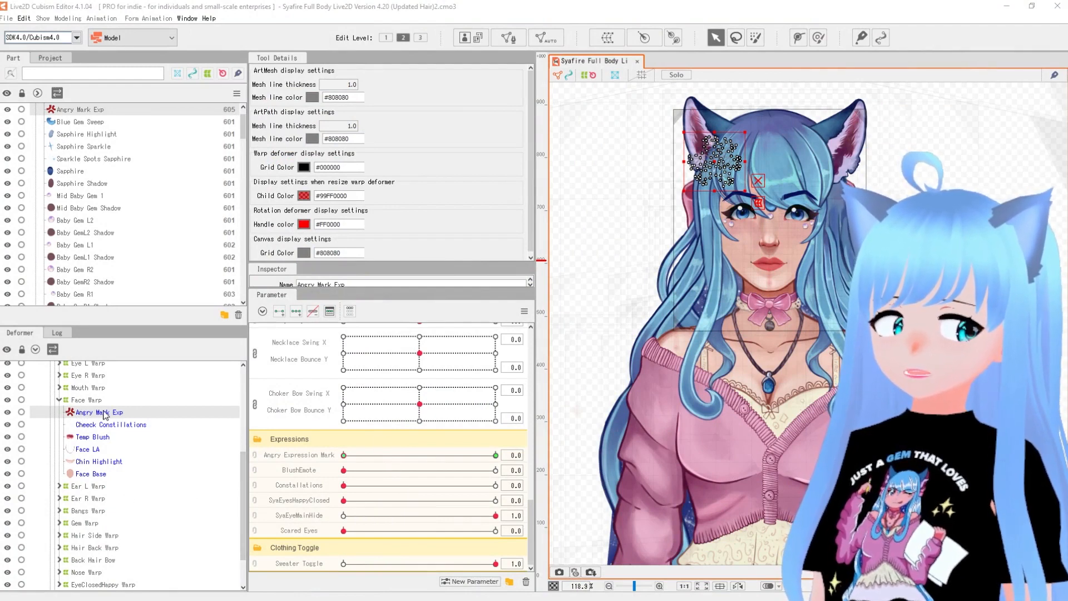
Check the Angry Mark Exp mesh by toggling its visibility, and enlarge the Inspector to expose its draw order and opacity settings
{"action": "left_click", "coordinate": [8, 412]}
{"action": "left_click", "coordinate": [7, 412]}
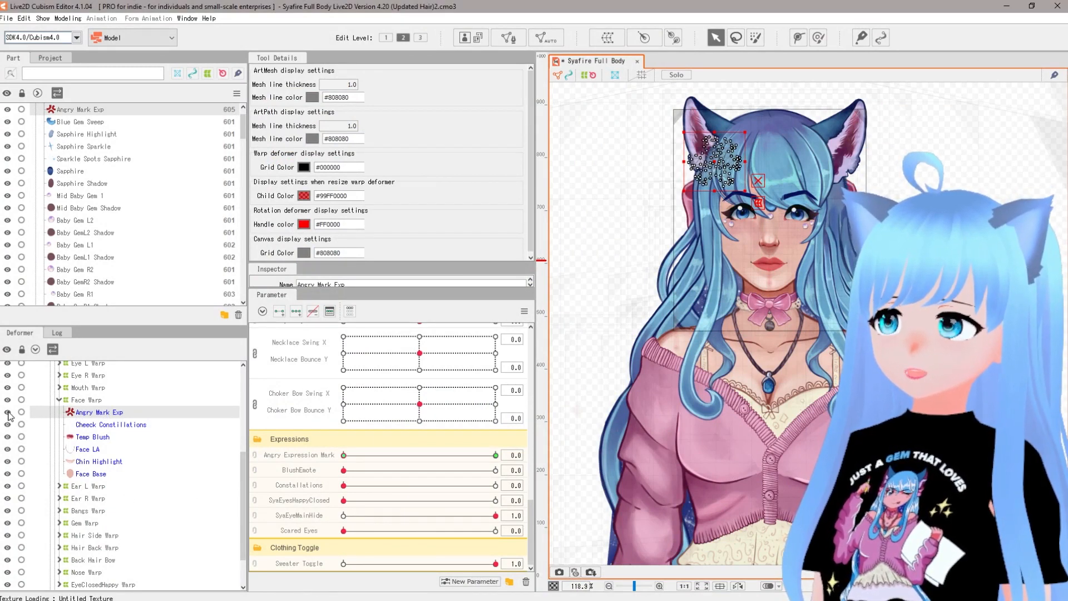
{"action": "scroll", "coordinate": [712, 195], "scroll_direction": "up", "scroll_amount": 4}
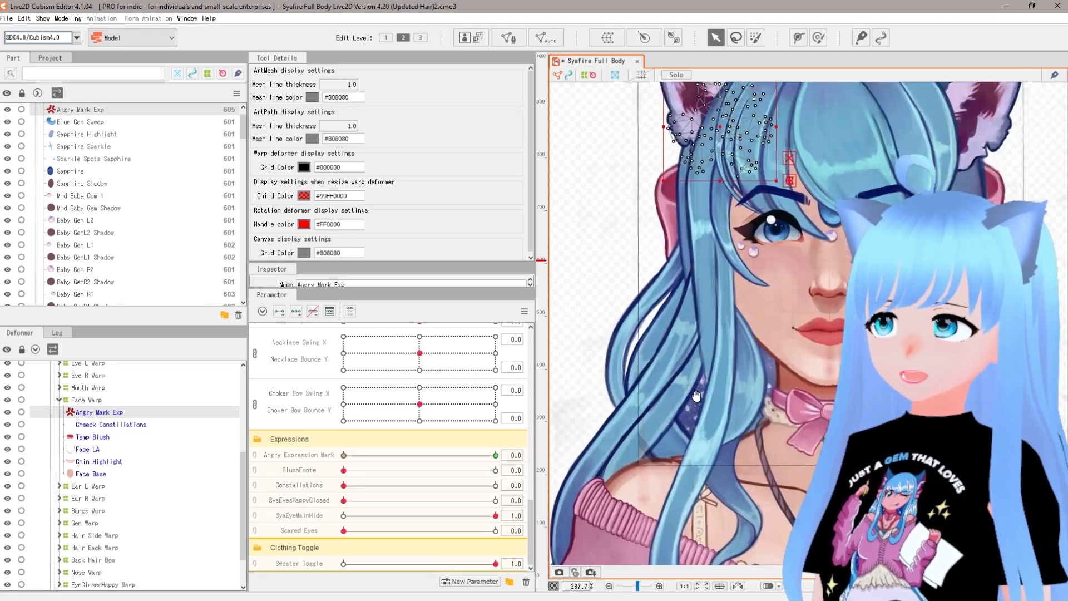
{"action": "scroll", "coordinate": [697, 396], "scroll_direction": "down", "scroll_amount": 2}
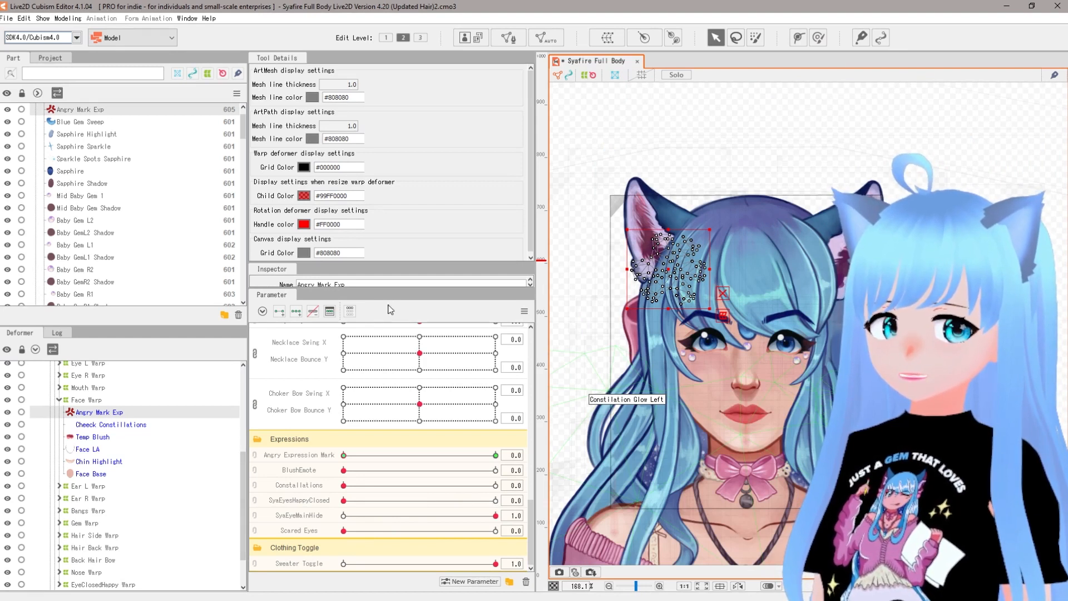
{"action": "scroll", "coordinate": [465, 246], "scroll_direction": "down", "scroll_amount": 1}
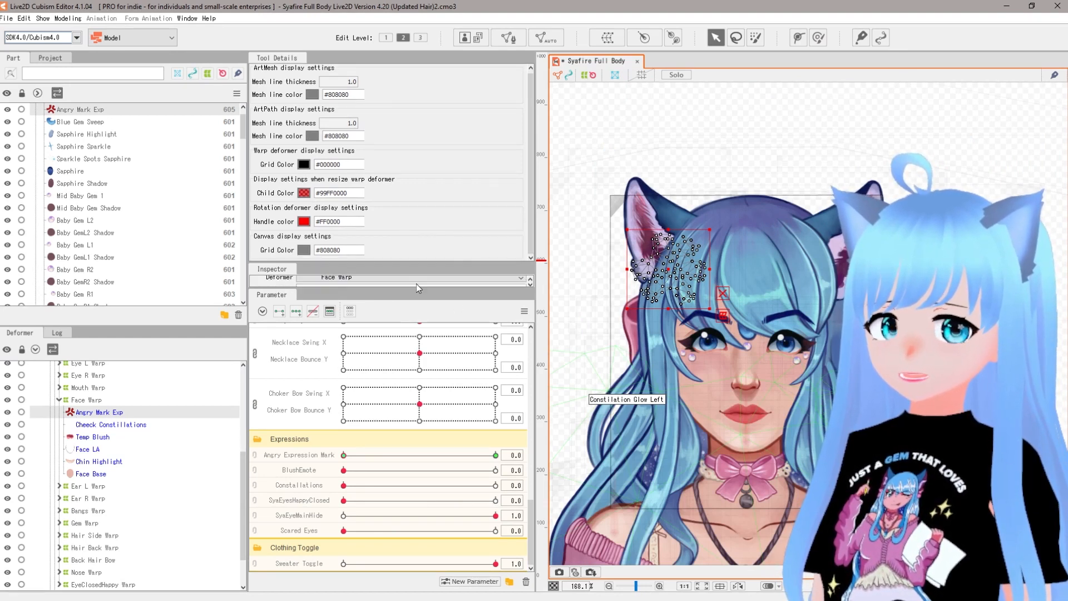
{"action": "left_click_drag", "start_coordinate": [425, 262], "coordinate": [416, 127]}
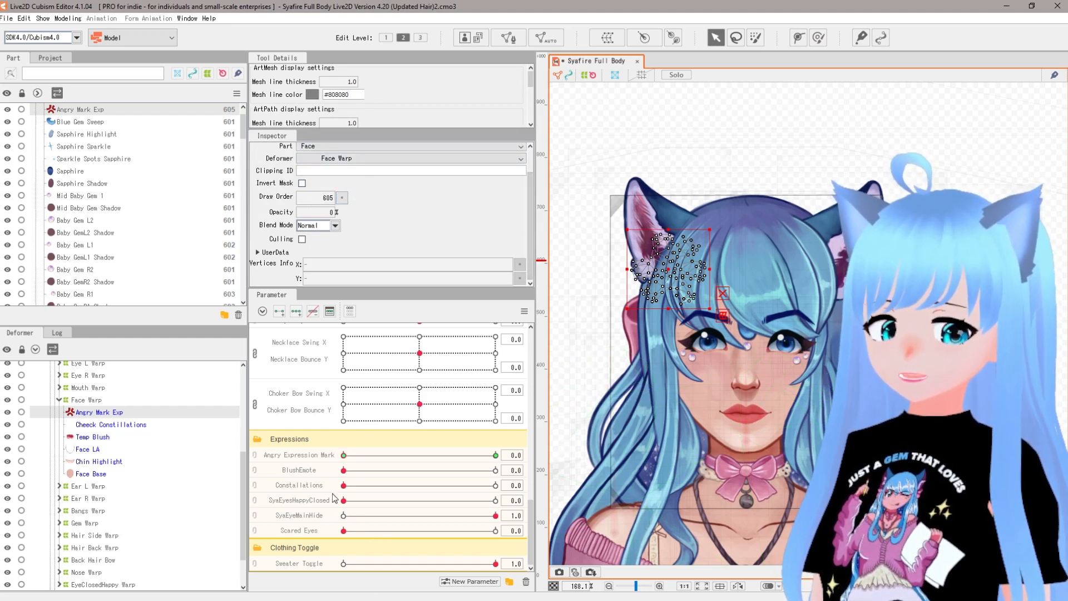
Preview the Angry Expression Mark parameter by changing its value between 0 and 1
{"action": "left_click", "coordinate": [496, 454]}
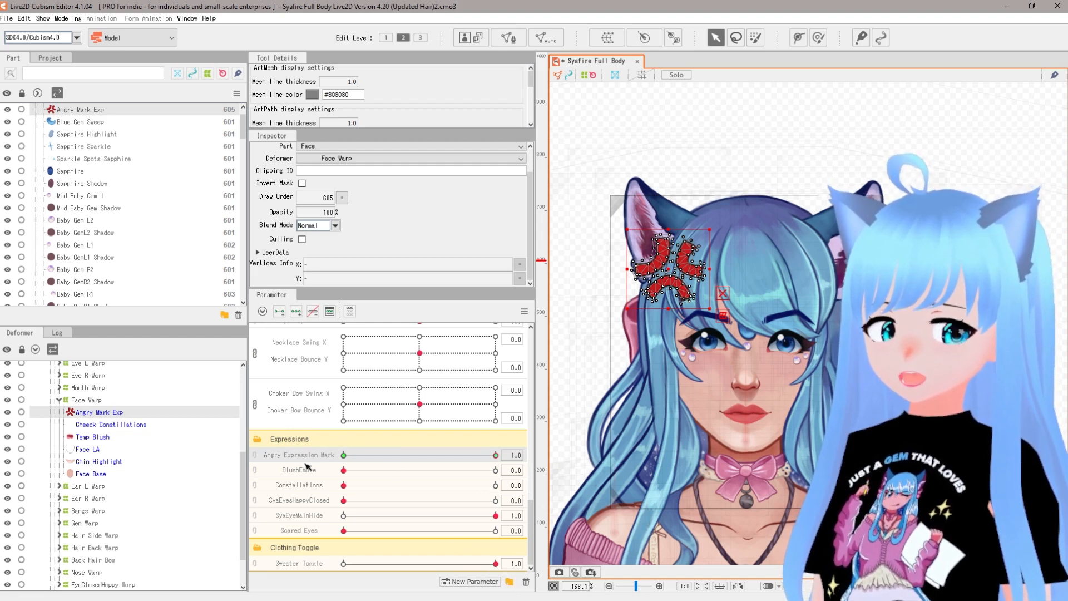
{"action": "left_click_drag", "start_coordinate": [398, 456], "coordinate": [333, 455]}
{"action": "left_click", "coordinate": [367, 455]}
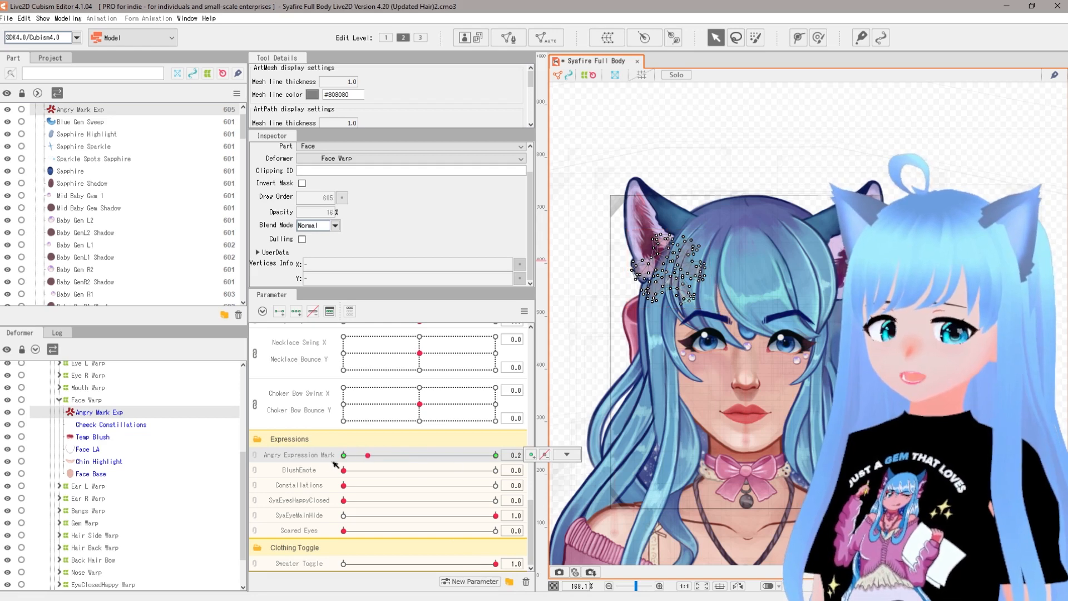
Delete the Angry Expression Mark parameter from the Expressions group
{"action": "right_click", "coordinate": [302, 460]}
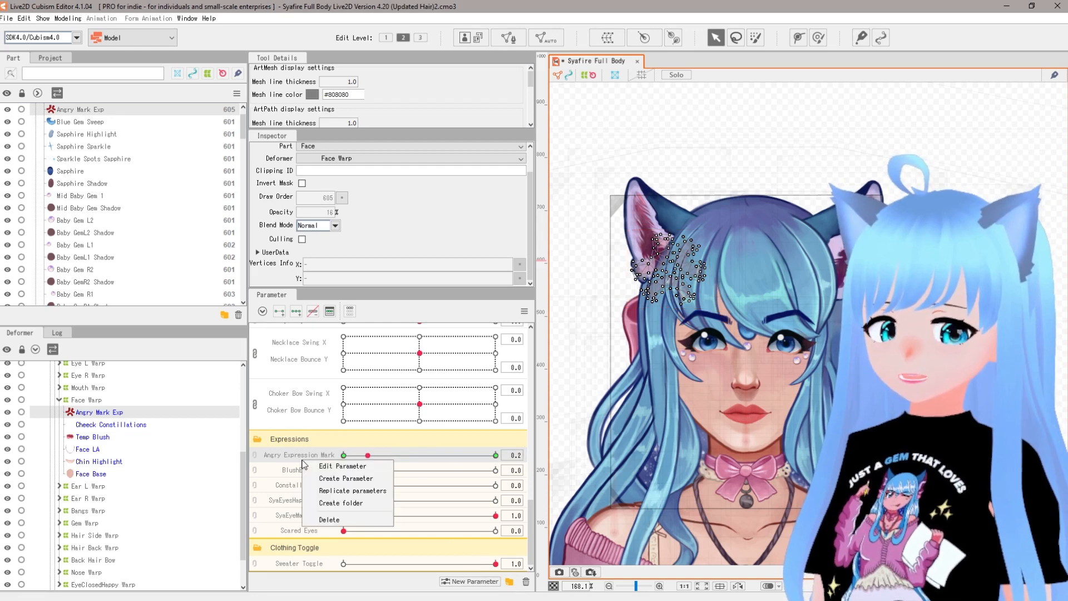
{"action": "left_click", "coordinate": [328, 519]}
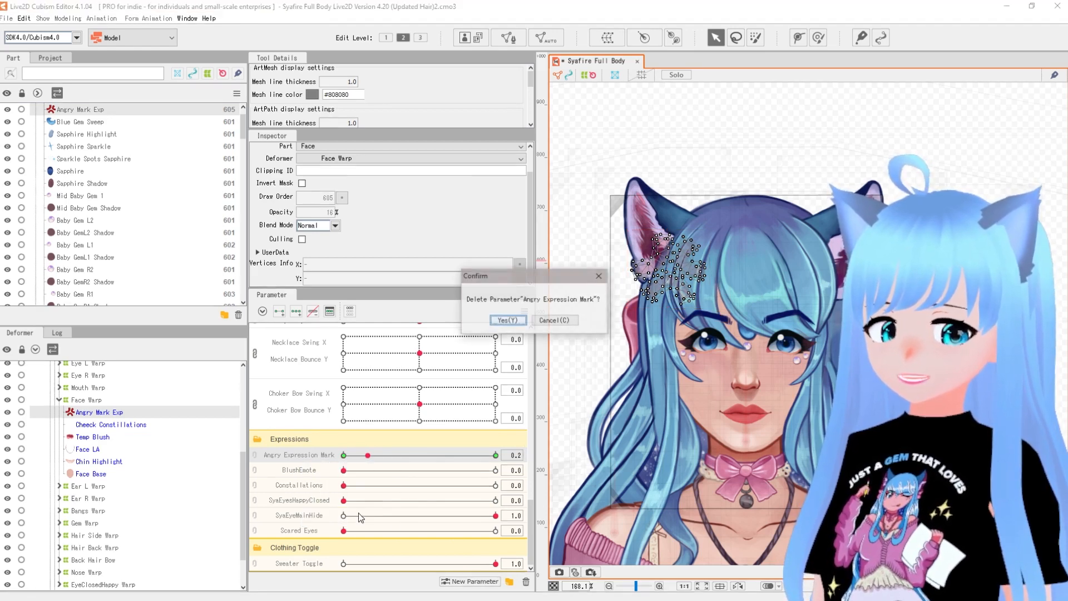
{"action": "left_click", "coordinate": [507, 320]}
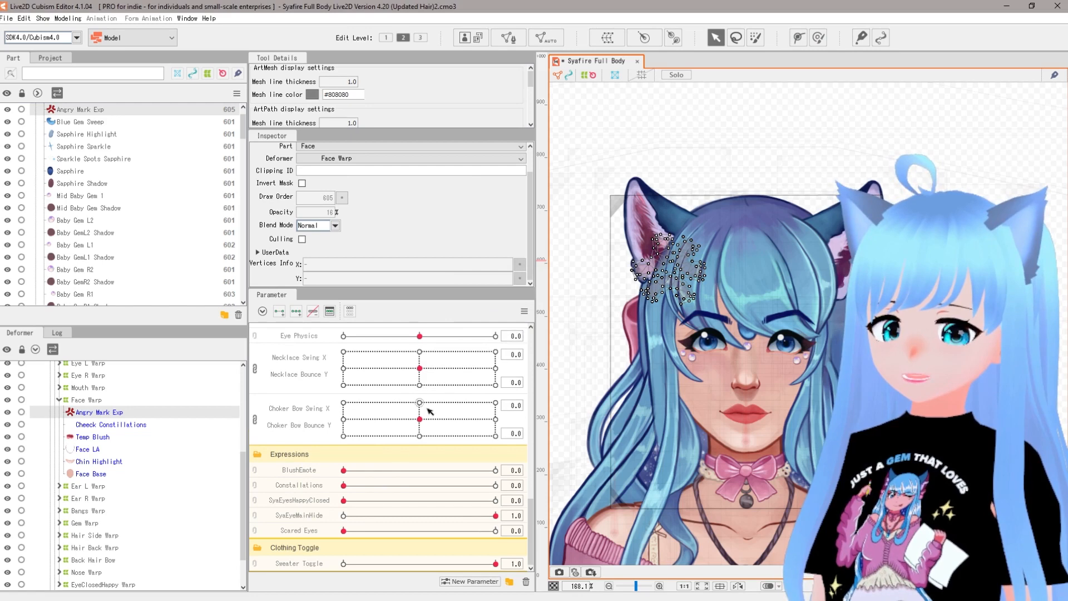
Start a new parameter with the name Angry Sya Mark and the ID ParamAngrySyaMark
{"action": "left_click", "coordinate": [485, 586]}
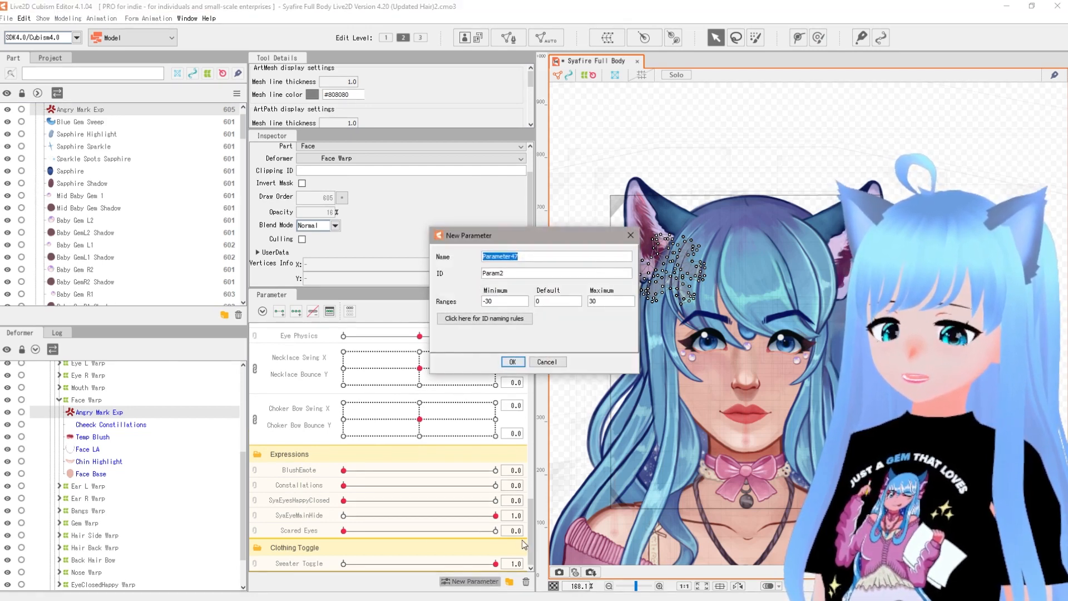
{"action": "left_click", "coordinate": [549, 361]}
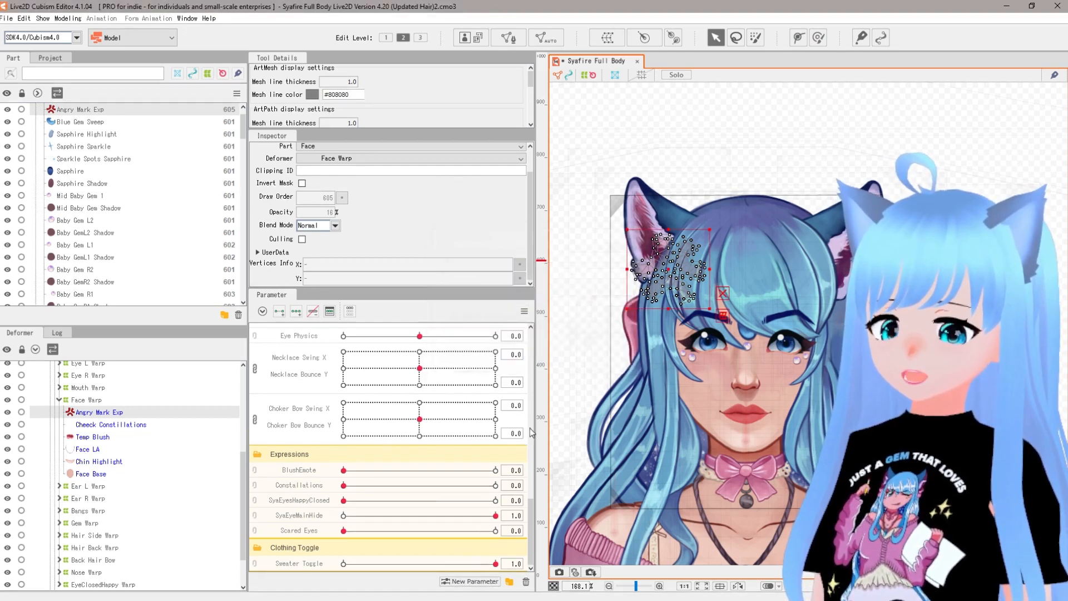
{"action": "left_click", "coordinate": [473, 582]}
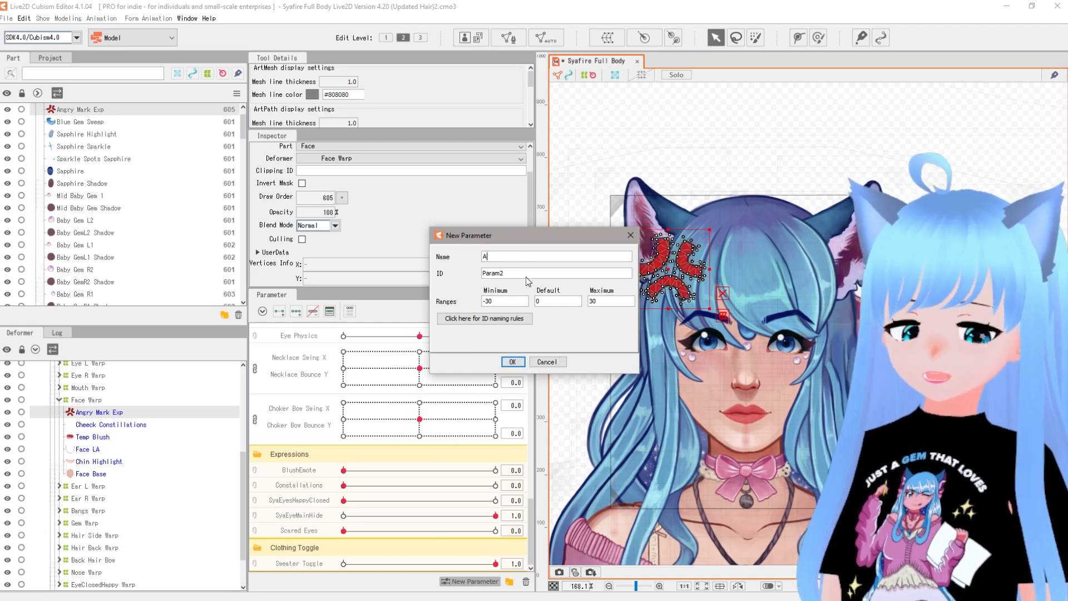
{"action": "type", "text": "AngrySyaMark"}
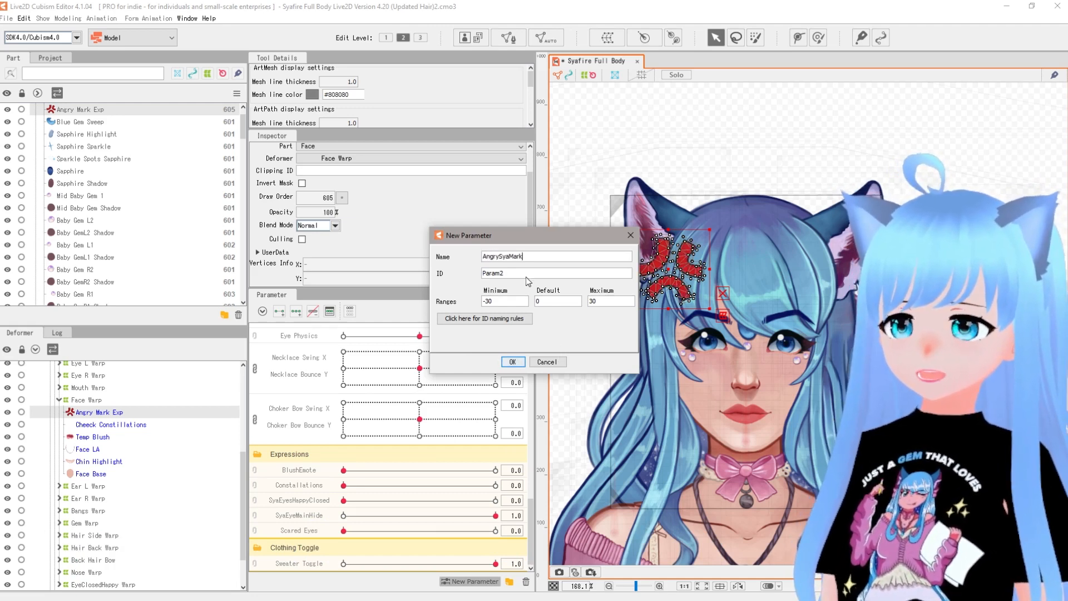
{"action": "key", "text": "ctrl+a"}
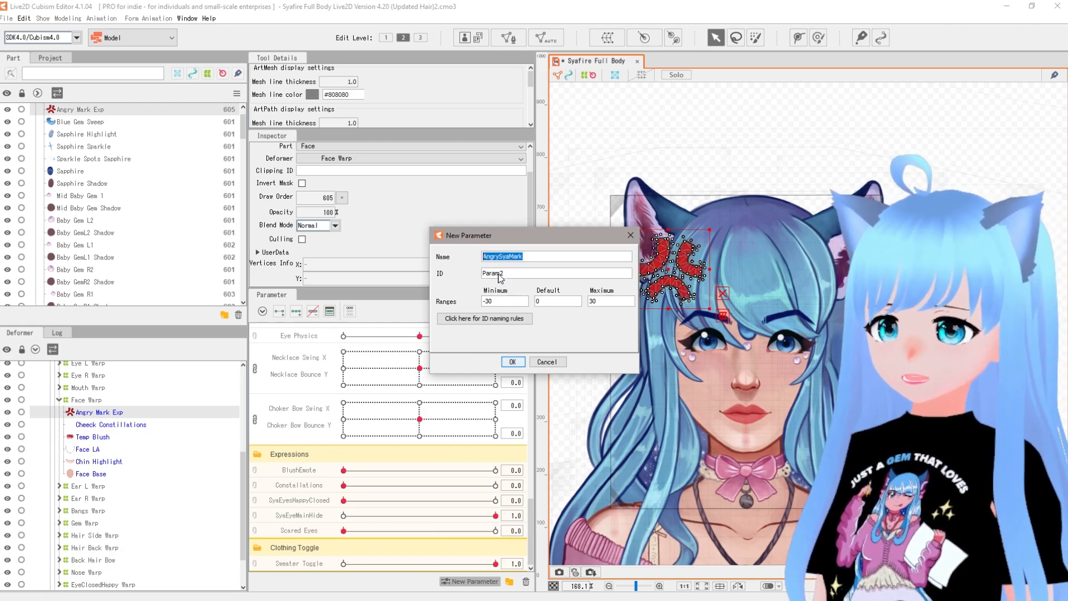
{"action": "left_click_drag", "start_coordinate": [500, 273], "coordinate": [520, 278]}
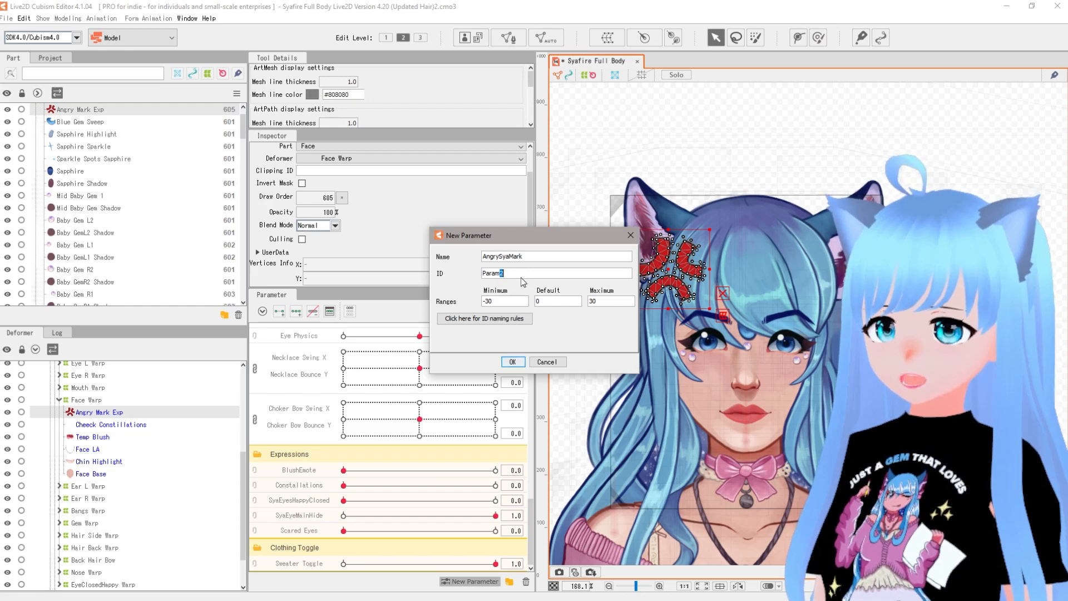
{"action": "left_click", "coordinate": [497, 260]}
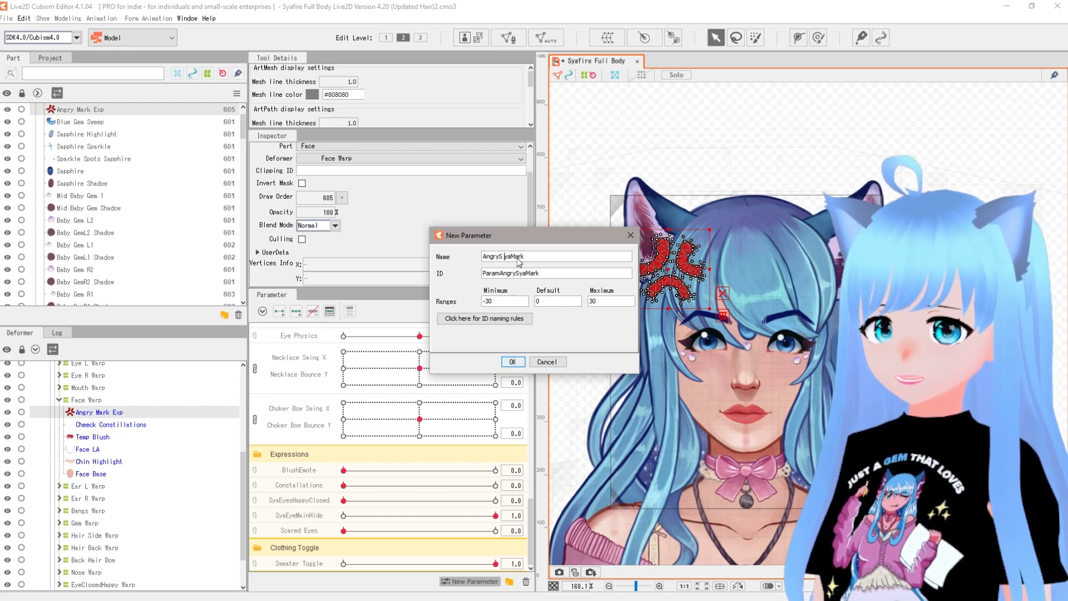
{"action": "key", "text": "BackSpace"}
{"action": "left_click", "coordinate": [498, 259]}
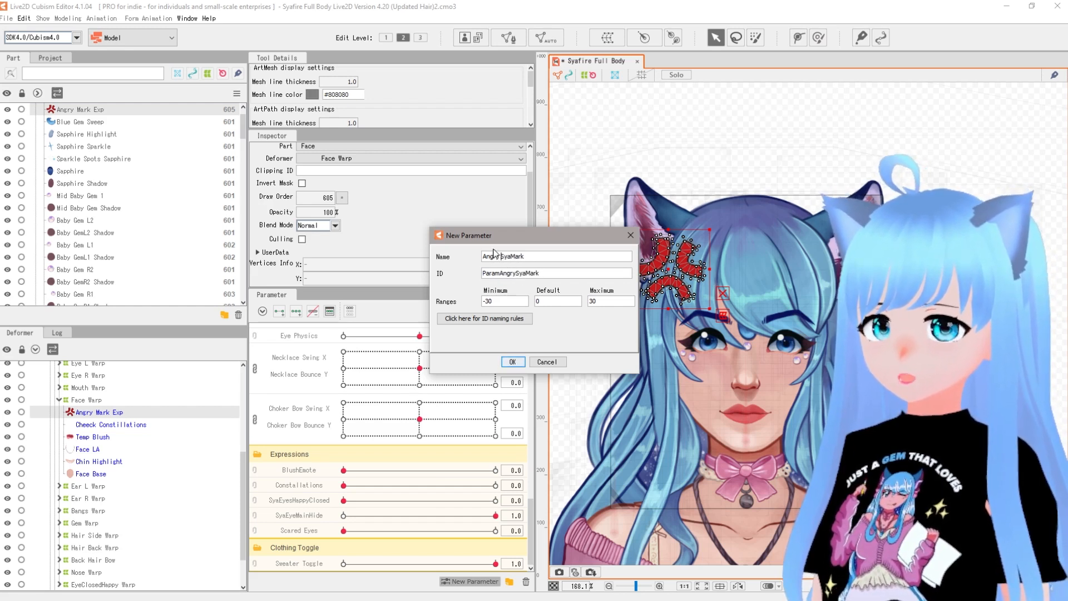
{"action": "left_click", "coordinate": [511, 259]}
{"action": "left_click", "coordinate": [517, 273]}
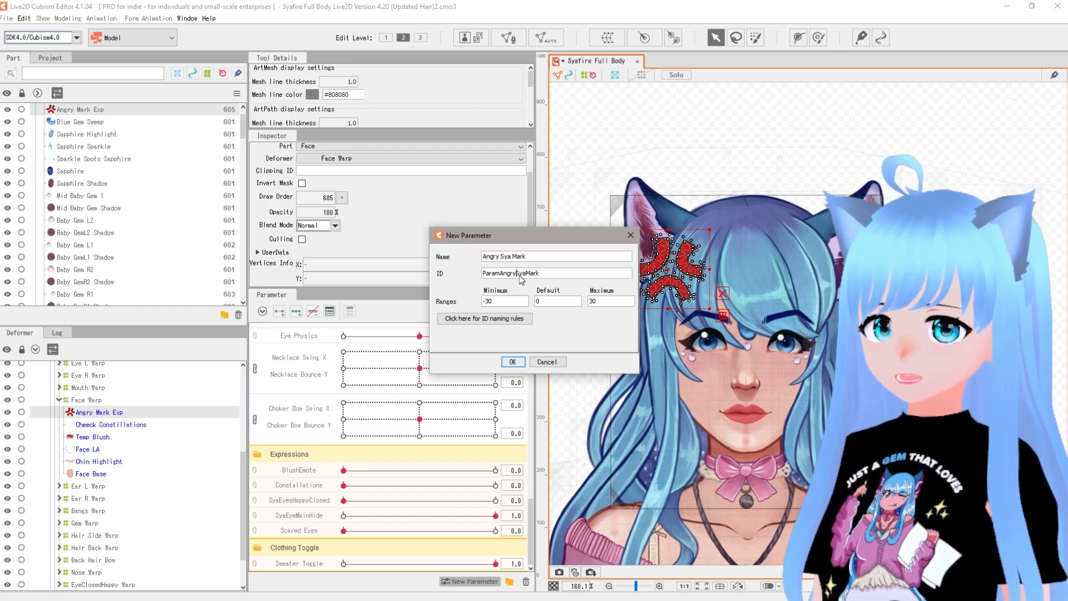
{"action": "key", "text": "BackSpace"}
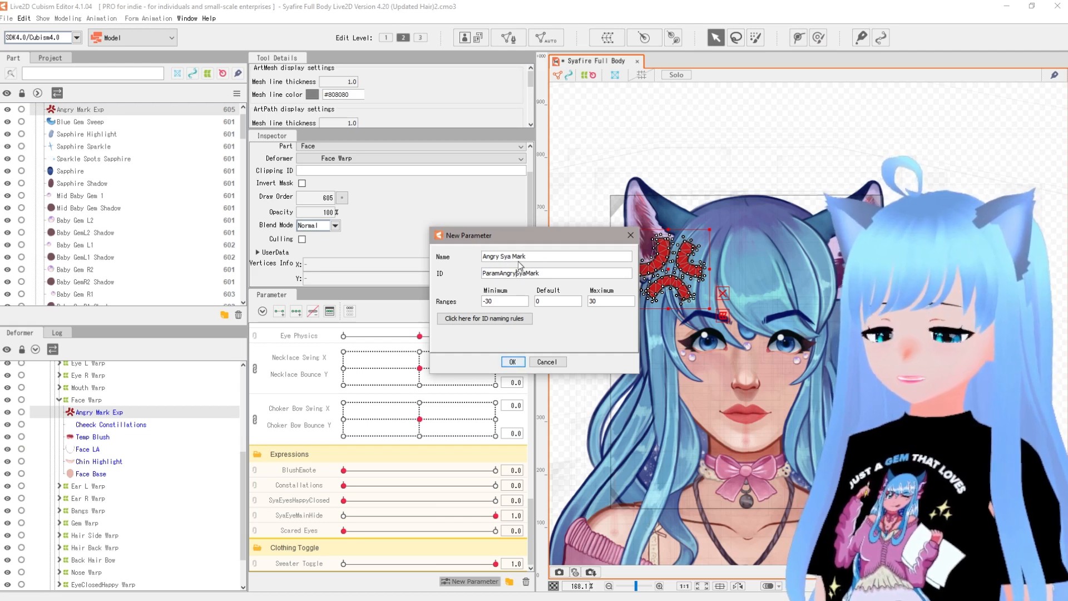
Create the parameter with minimum 0, default 0 and maximum 1, and place it first in the Expressions group
{"action": "double_click", "coordinate": [494, 300]}
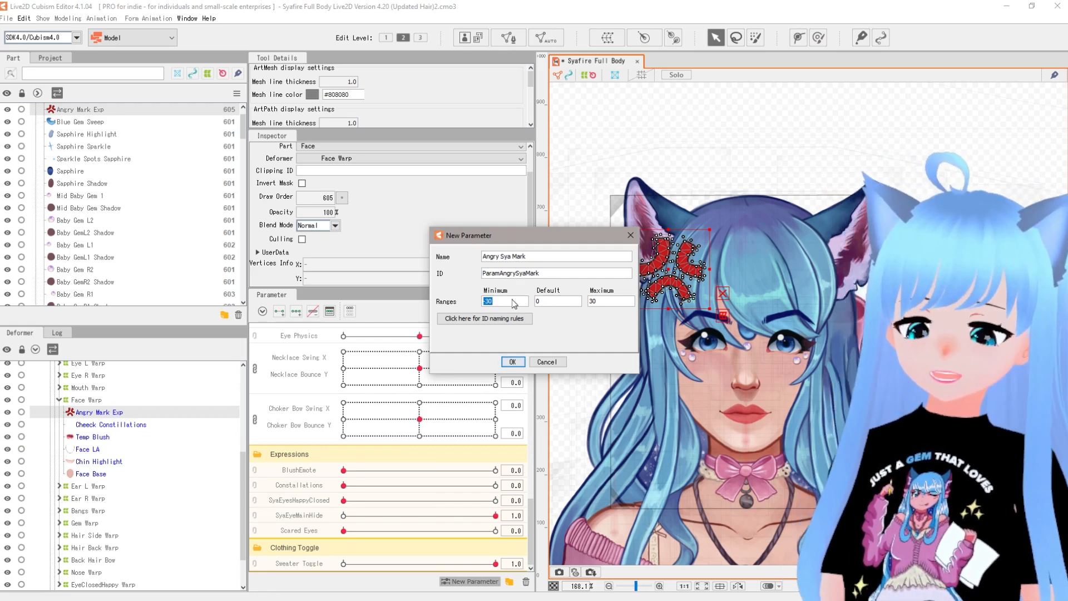
{"action": "type", "text": "0"}
{"action": "double_click", "coordinate": [610, 305]}
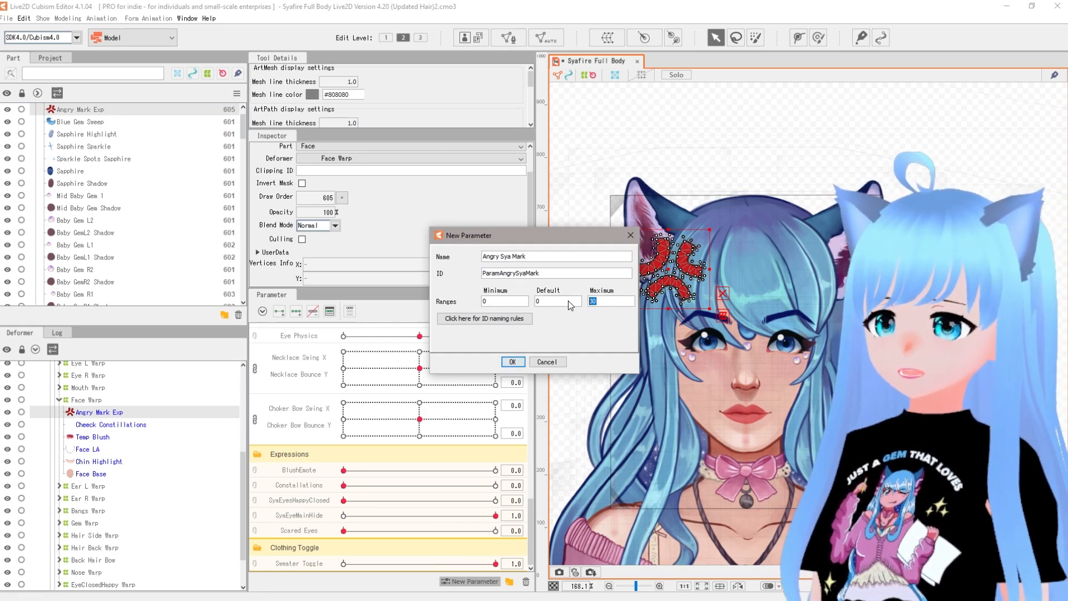
{"action": "type", "text": "1"}
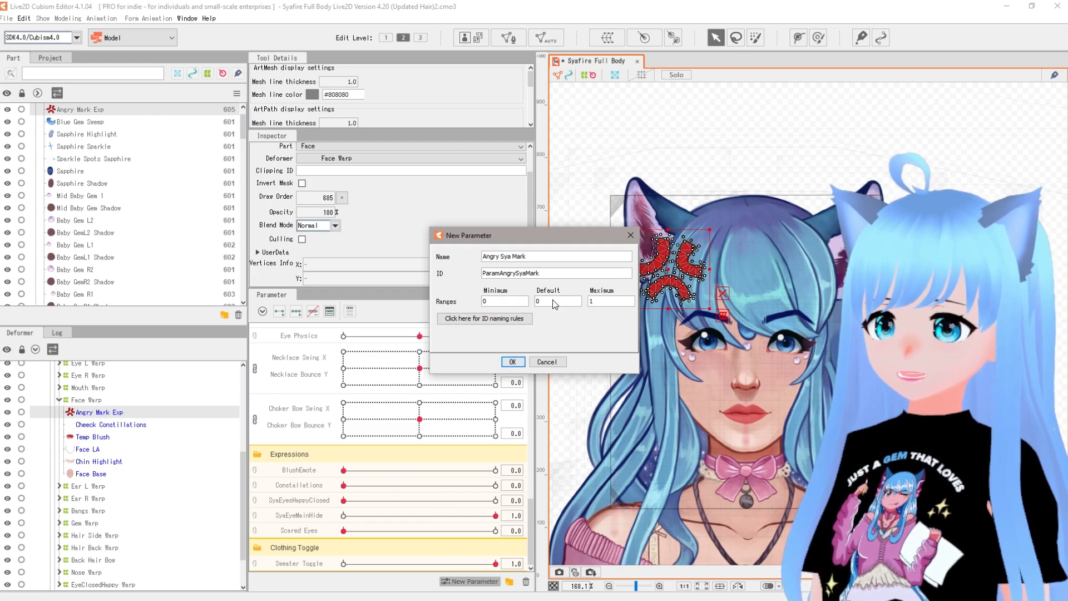
{"action": "double_click", "coordinate": [555, 304]}
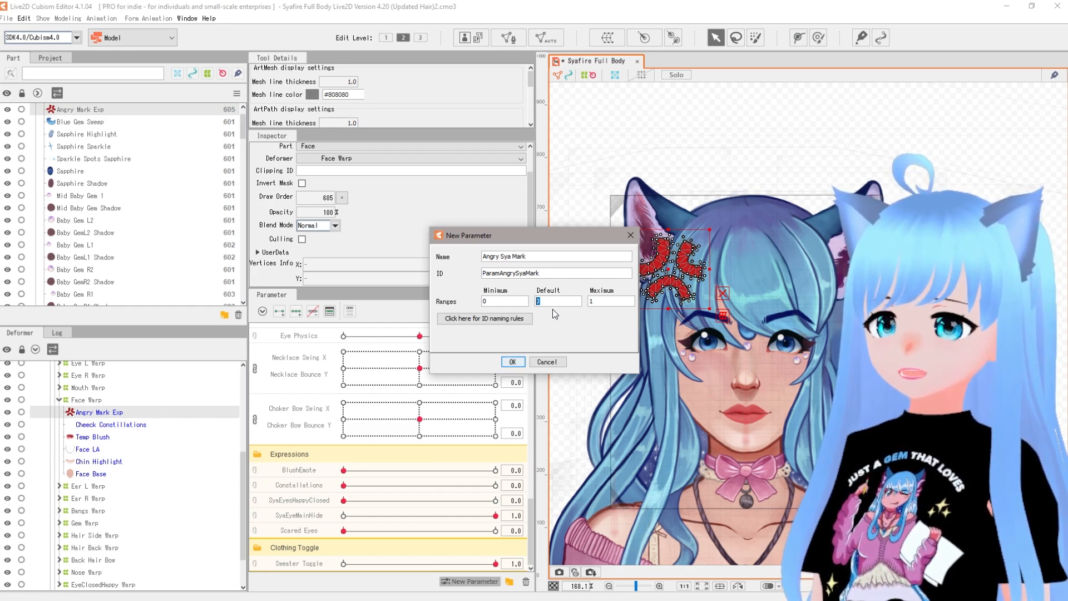
{"action": "left_click", "coordinate": [550, 301]}
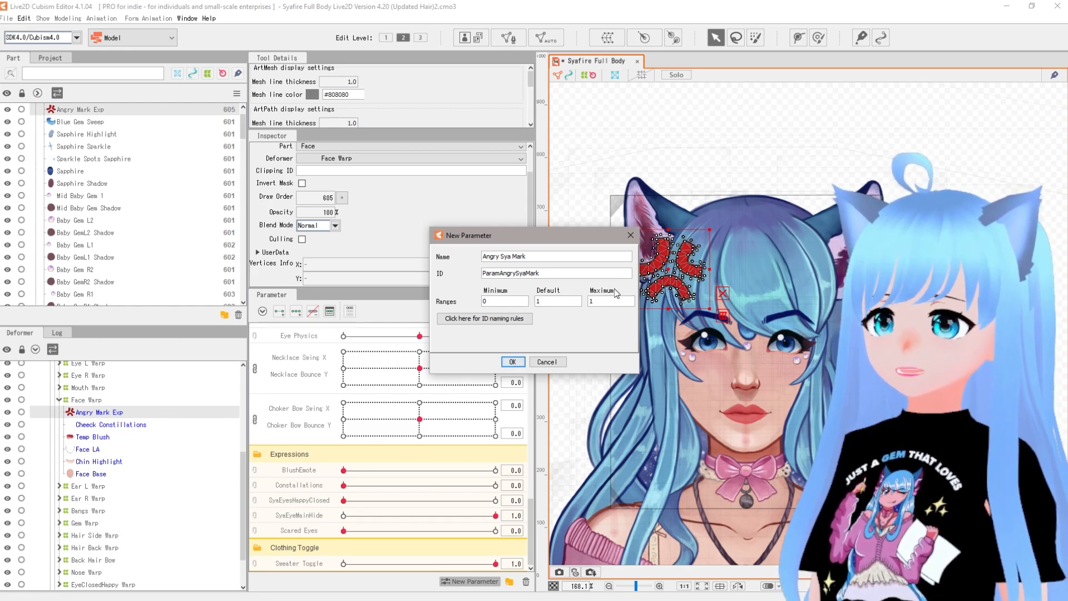
{"action": "double_click", "coordinate": [545, 301]}
{"action": "type", "text": "0"}
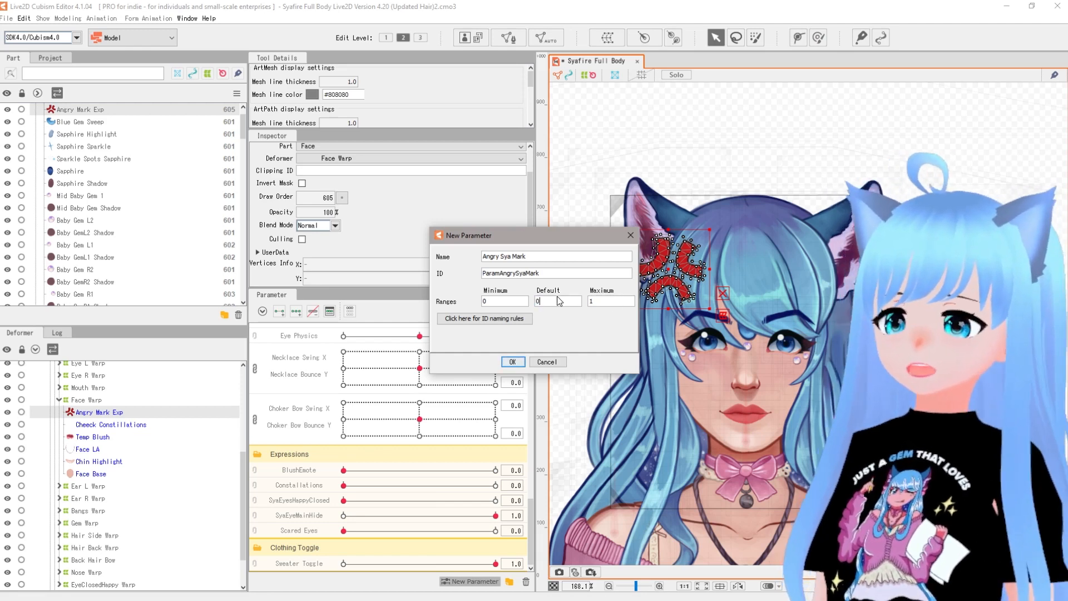
{"action": "left_click", "coordinate": [512, 362]}
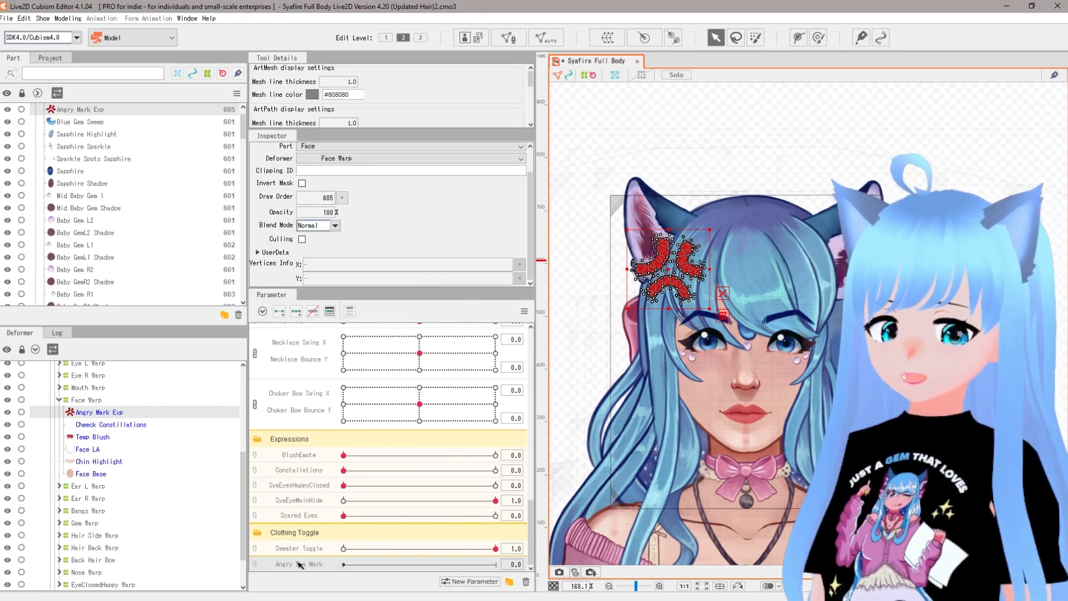
{"action": "left_click_drag", "start_coordinate": [301, 566], "coordinate": [311, 461]}
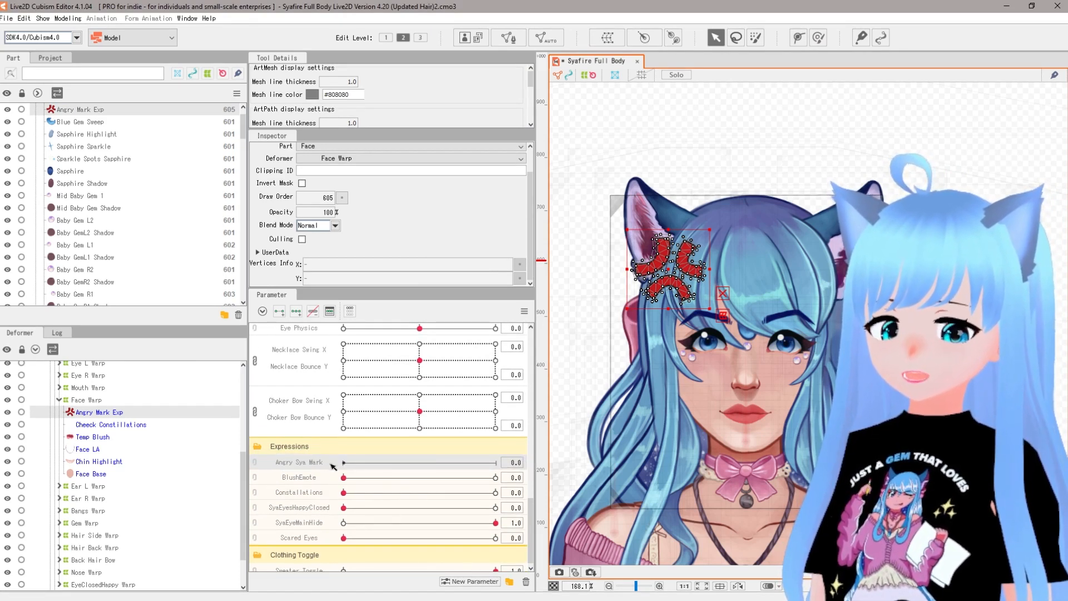
Select the red angry mark mesh on the forehead and add two keys to its Angry Sya Mark parameter
{"action": "mouse_move", "coordinate": [336, 463]}
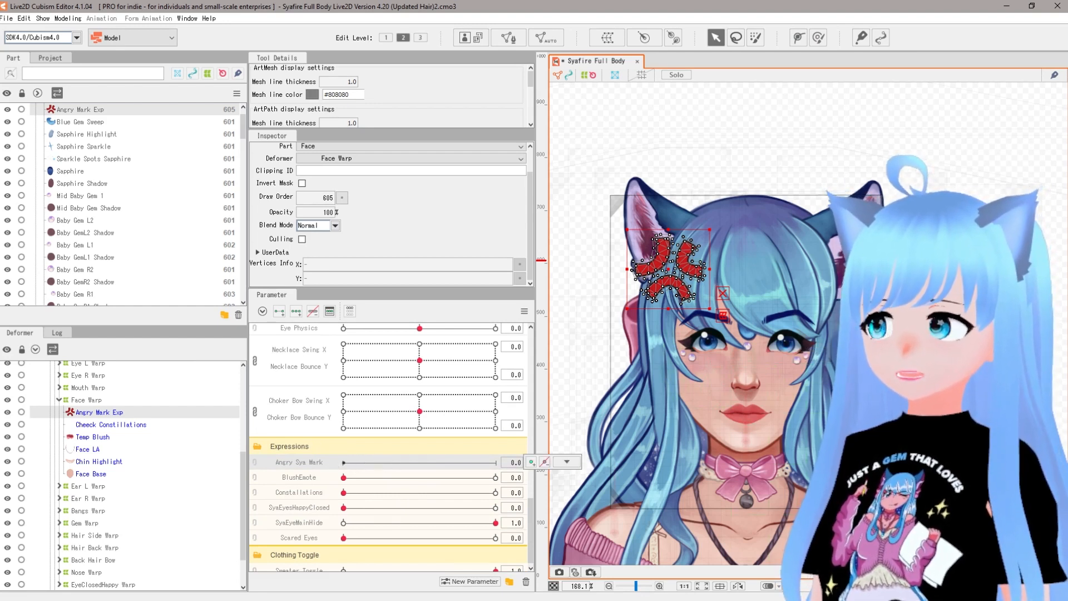
{"action": "left_click", "coordinate": [812, 161]}
{"action": "left_click", "coordinate": [698, 276]}
{"action": "scroll", "coordinate": [698, 275], "scroll_direction": "up", "scroll_amount": 2}
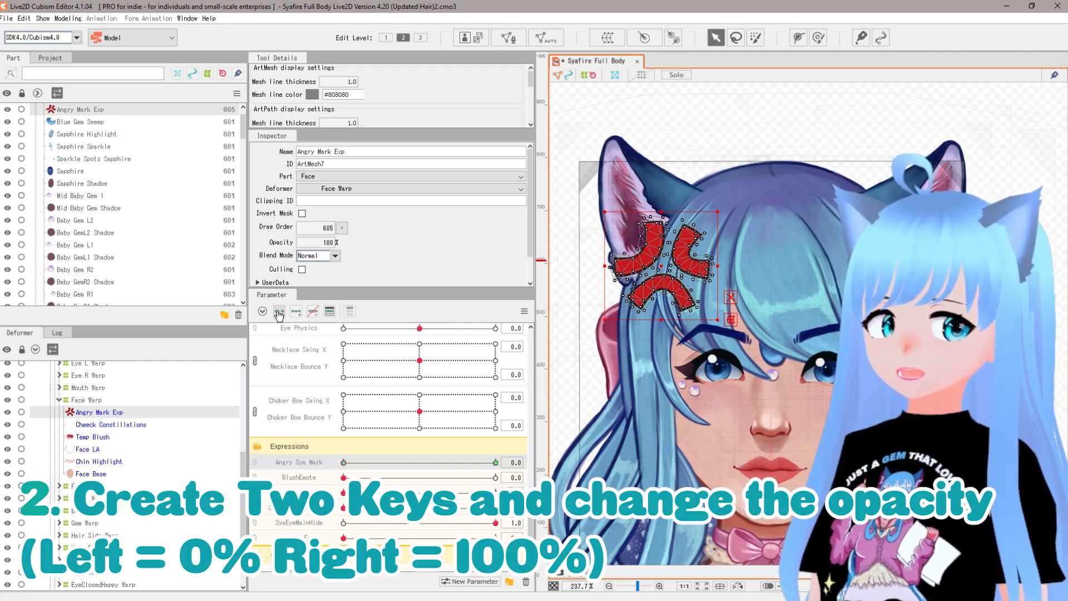
Test the Angry Sya Mark parameter by moving it between its 0 and 1 keys
{"action": "left_click", "coordinate": [495, 462]}
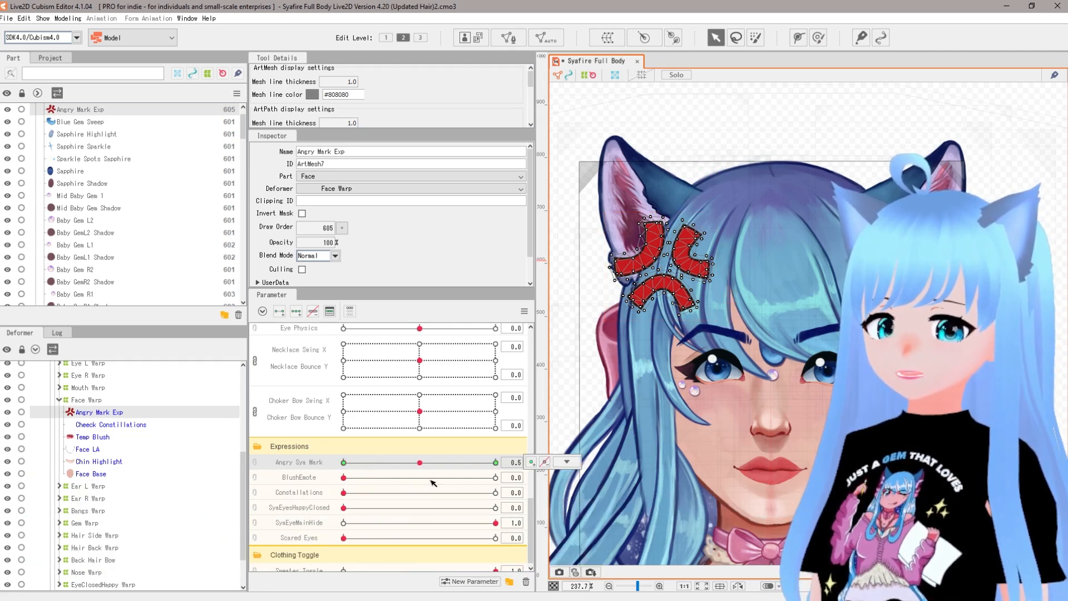
{"action": "left_click", "coordinate": [344, 463]}
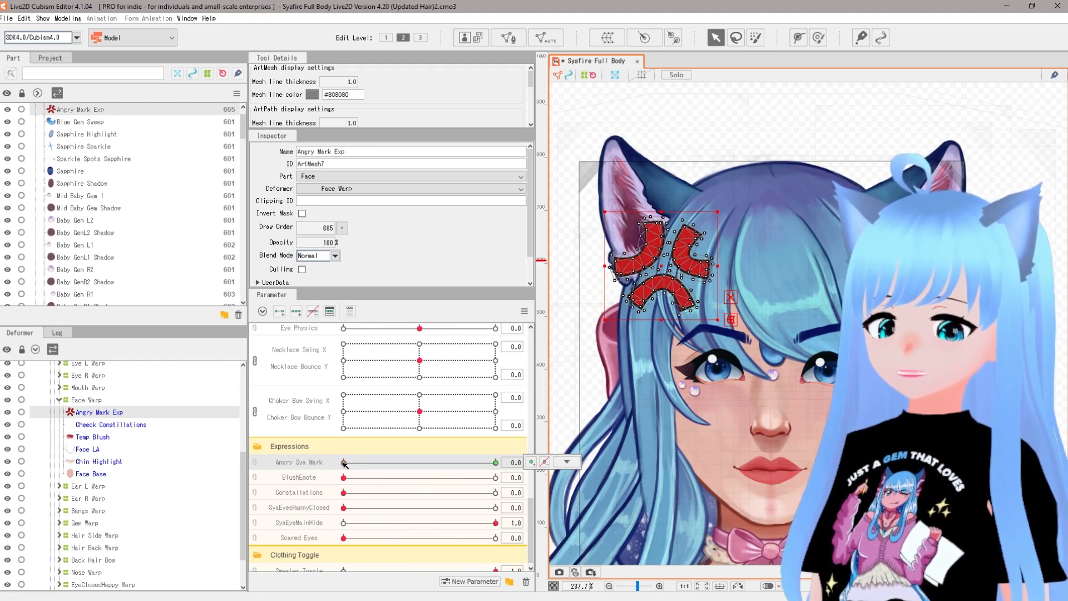
{"action": "left_click", "coordinate": [495, 463]}
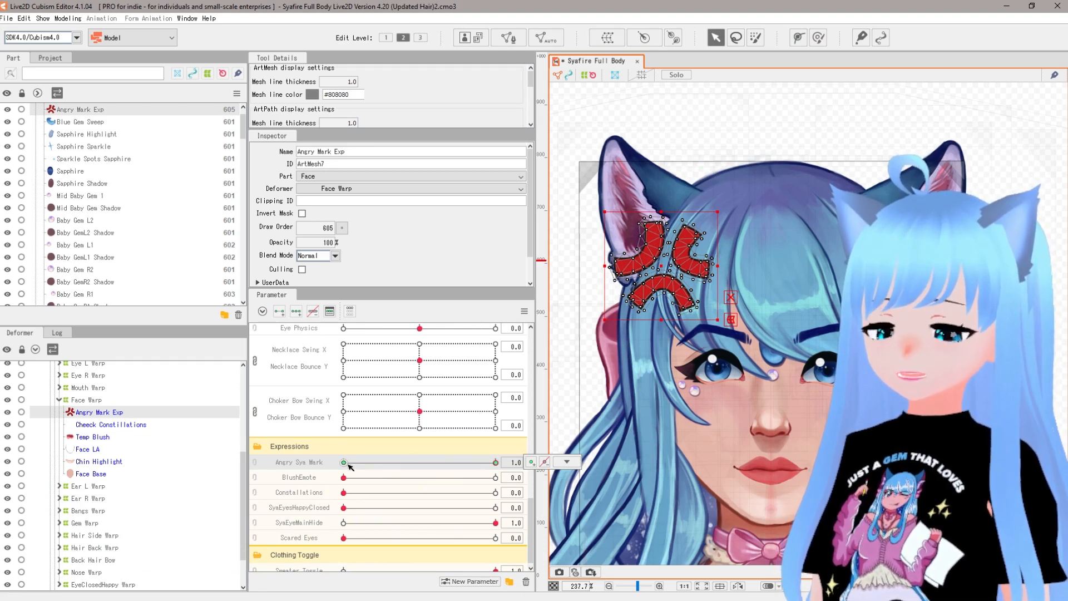
{"action": "mouse_move", "coordinate": [350, 463]}
{"action": "left_mouse_down"}
{"action": "mouse_move", "coordinate": [462, 464]}
{"action": "mouse_move", "coordinate": [342, 461]}
{"action": "mouse_move", "coordinate": [510, 467]}
{"action": "left_mouse_up"}
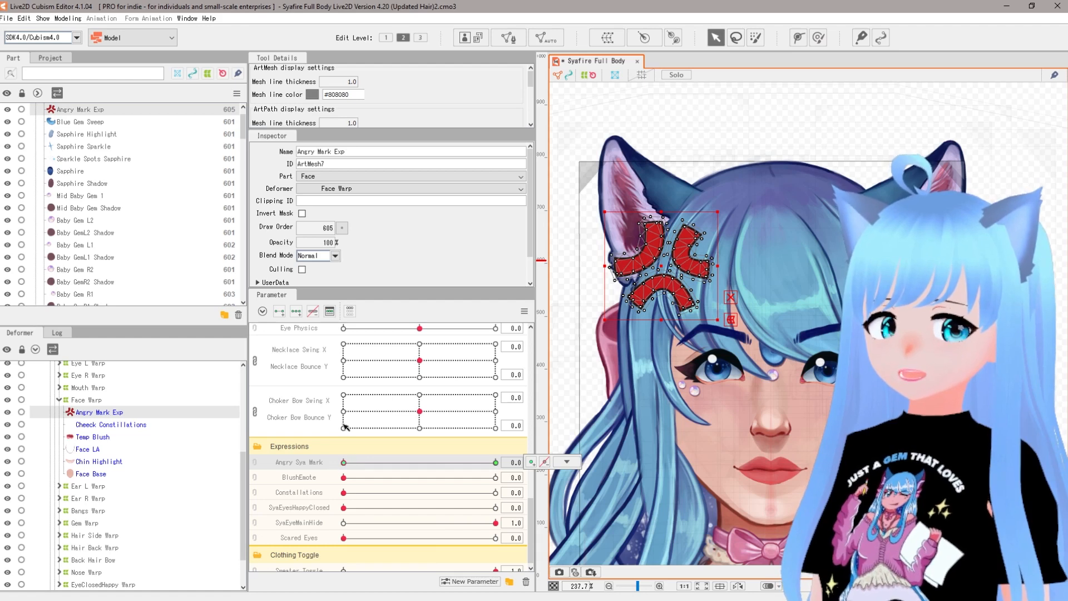
Set the angry mark mesh's opacity to 0% at the 0 key of Angry Sya Mark and test the fade
{"action": "left_click", "coordinate": [326, 241]}
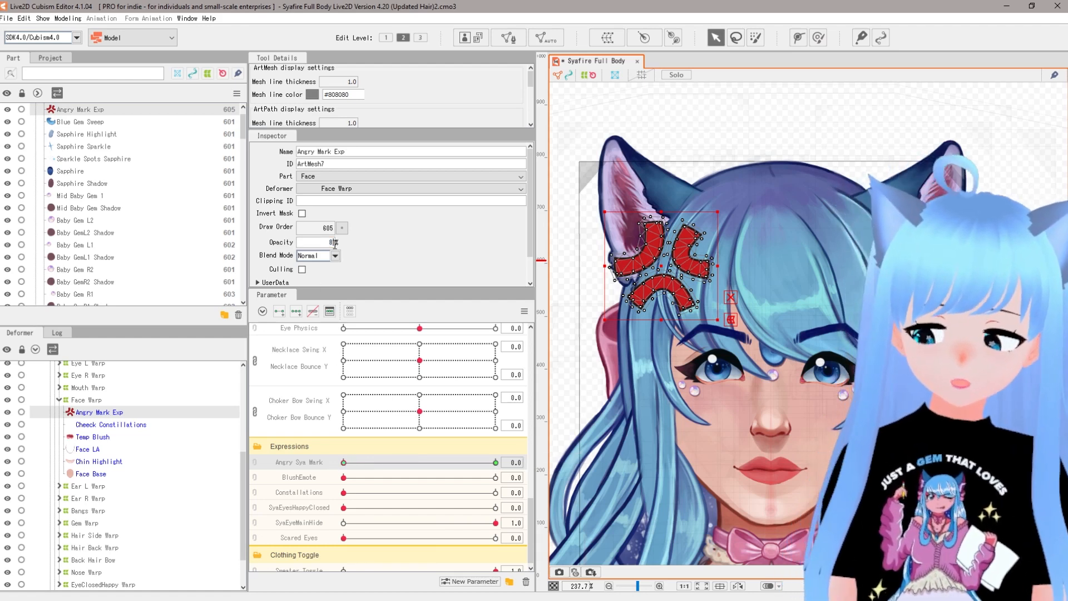
{"action": "type", "text": "0"}
{"action": "key", "text": "Return"}
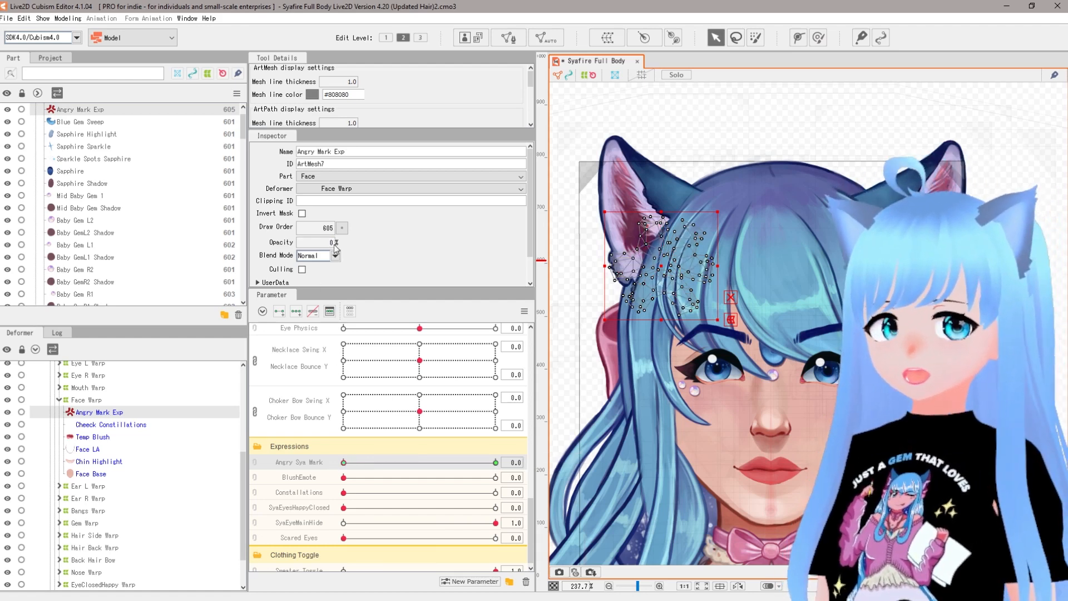
{"action": "left_click", "coordinate": [363, 463]}
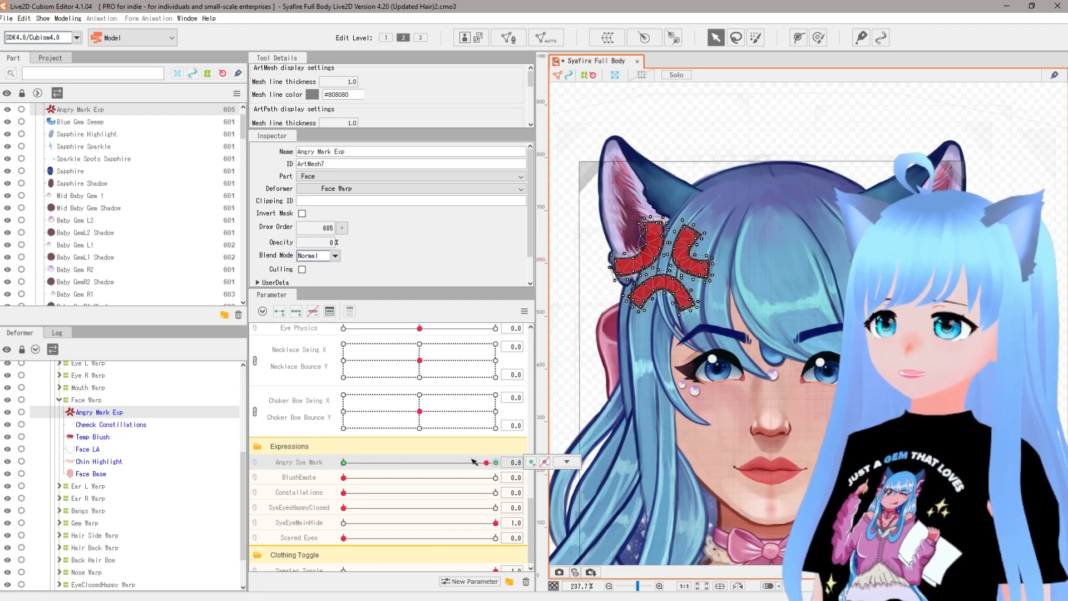
Test the BlushEmote and Constallations parameters by moving each between 0 and 1
{"action": "left_click_drag", "start_coordinate": [331, 453], "coordinate": [505, 474]}
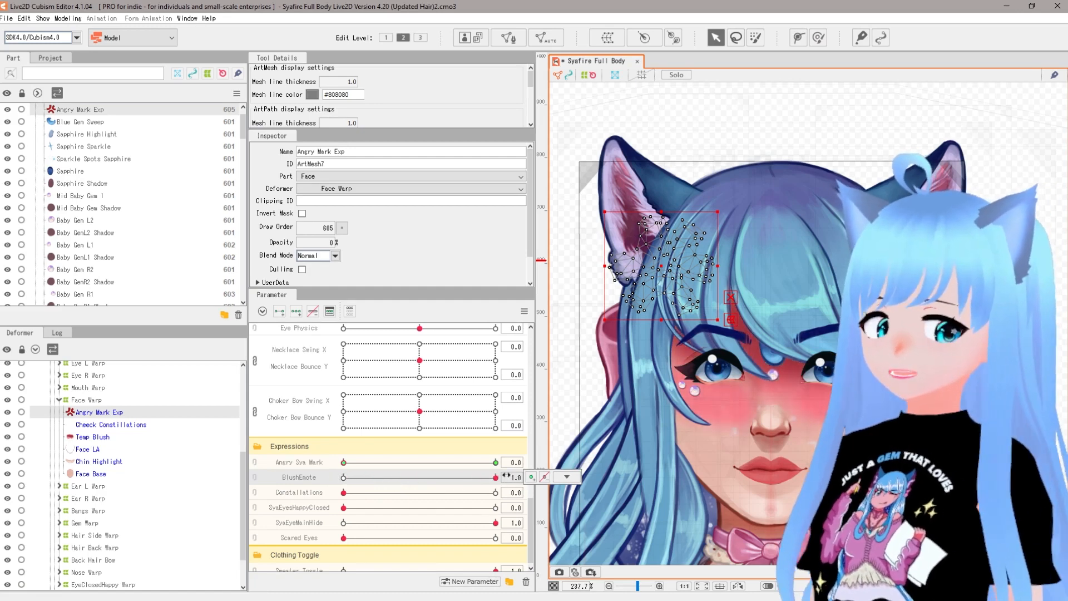
{"action": "left_click", "coordinate": [348, 478]}
{"action": "left_click_drag", "start_coordinate": [344, 493], "coordinate": [496, 492]}
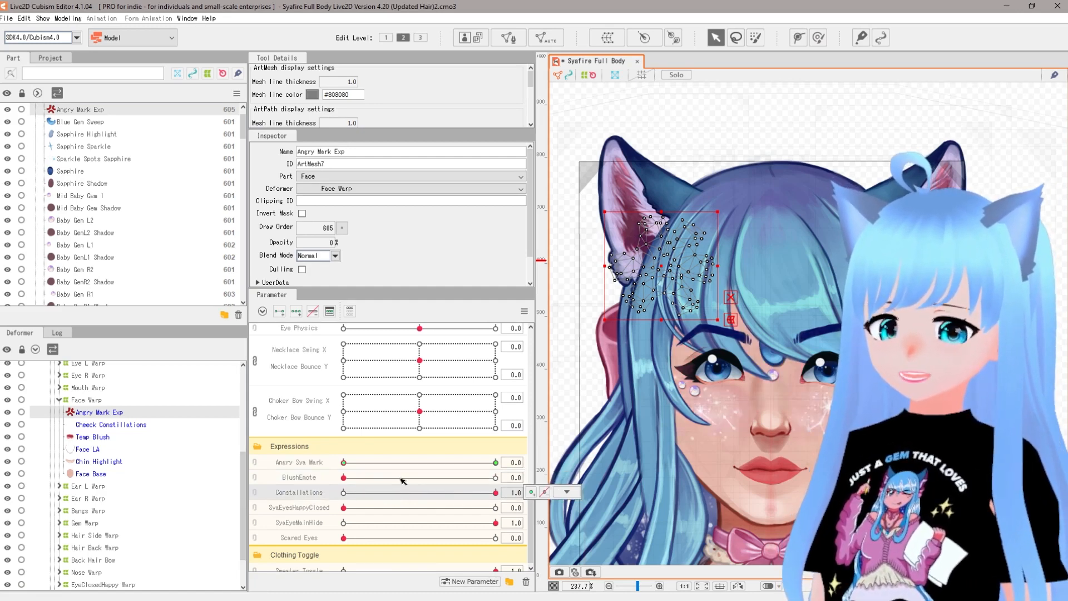
{"action": "left_click_drag", "start_coordinate": [367, 478], "coordinate": [499, 482]}
{"action": "left_click", "coordinate": [343, 477]}
{"action": "left_click", "coordinate": [344, 492]}
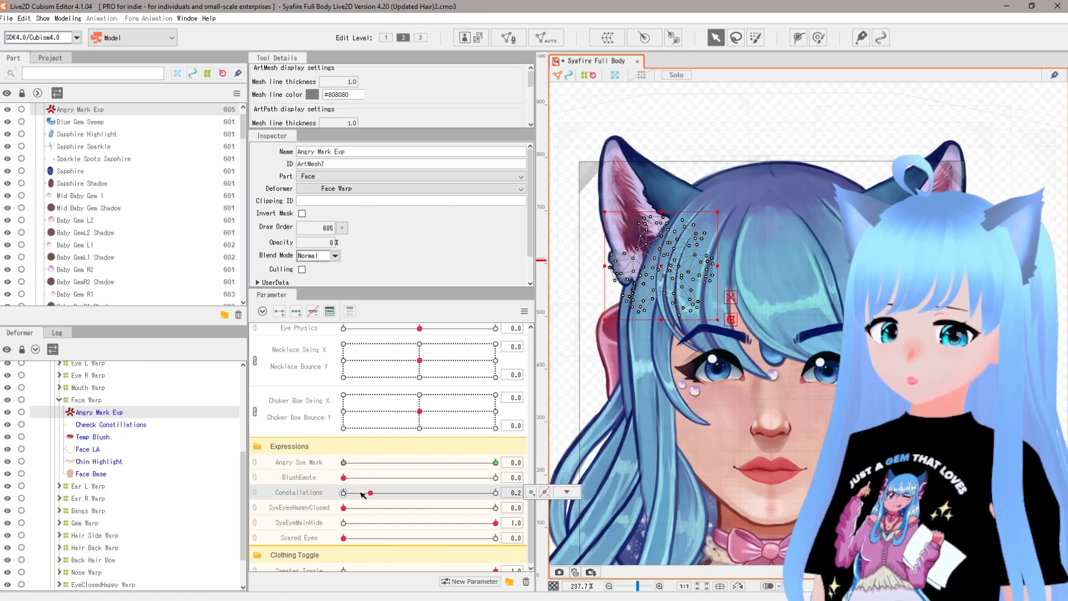
Test how SyaEyesHappyClosed and SyaEyeMainHide swap the closed and main eyes by moving each between 0 and 1
{"action": "scroll", "coordinate": [405, 477], "scroll_direction": "down", "scroll_amount": 1}
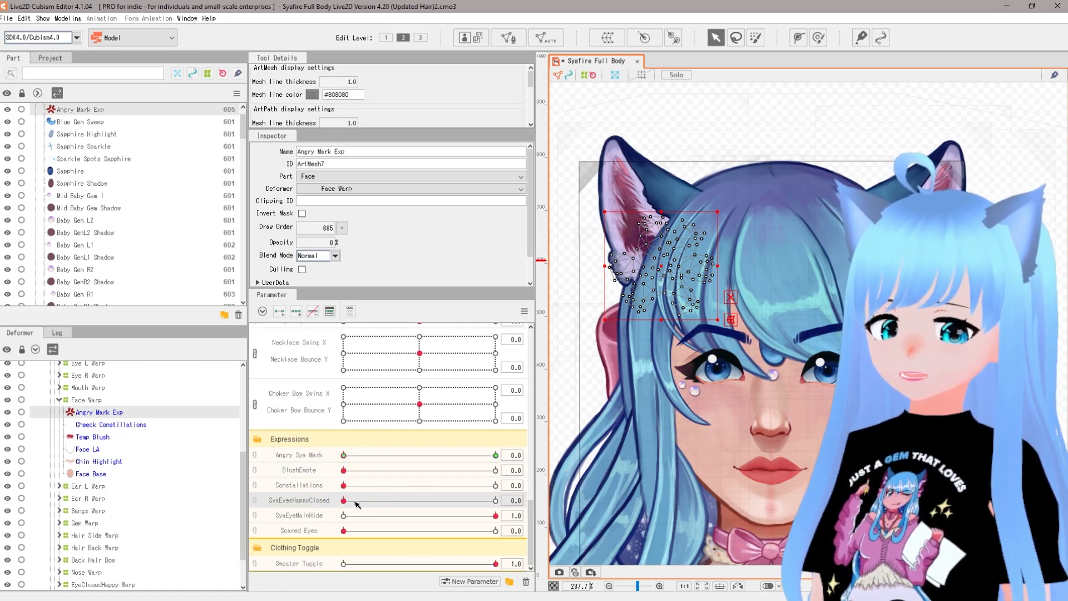
{"action": "left_click_drag", "start_coordinate": [344, 500], "coordinate": [497, 503]}
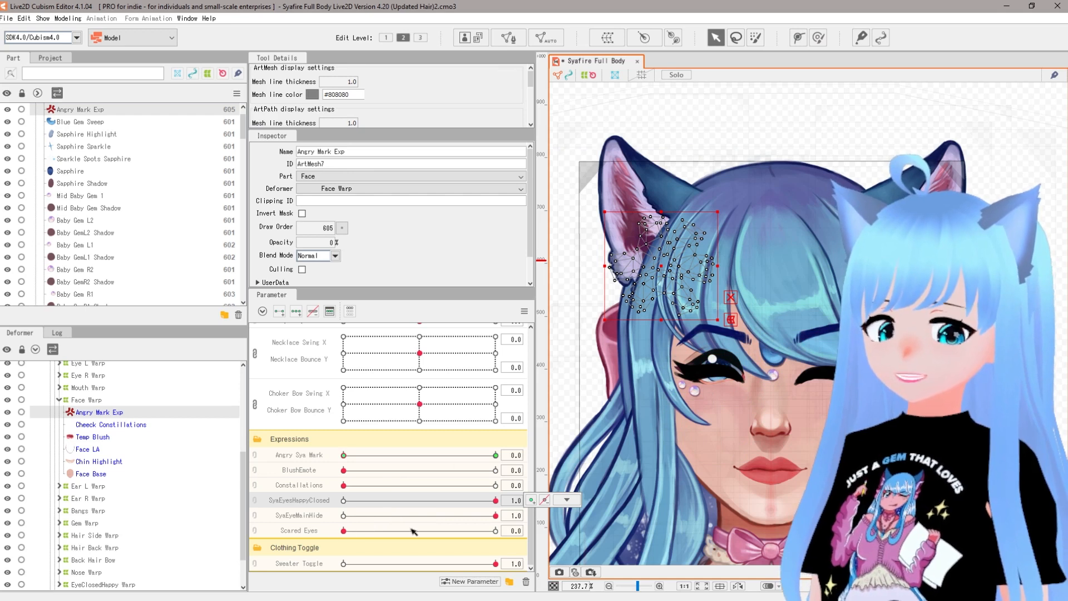
{"action": "left_click_drag", "start_coordinate": [492, 519], "coordinate": [338, 512]}
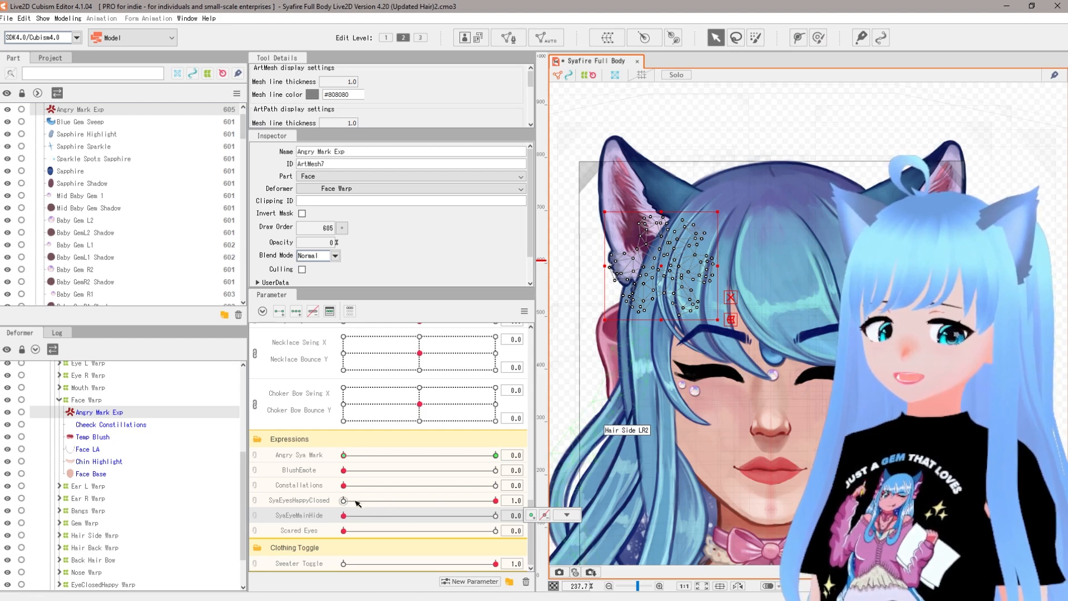
{"action": "left_click_drag", "start_coordinate": [356, 501], "coordinate": [339, 500]}
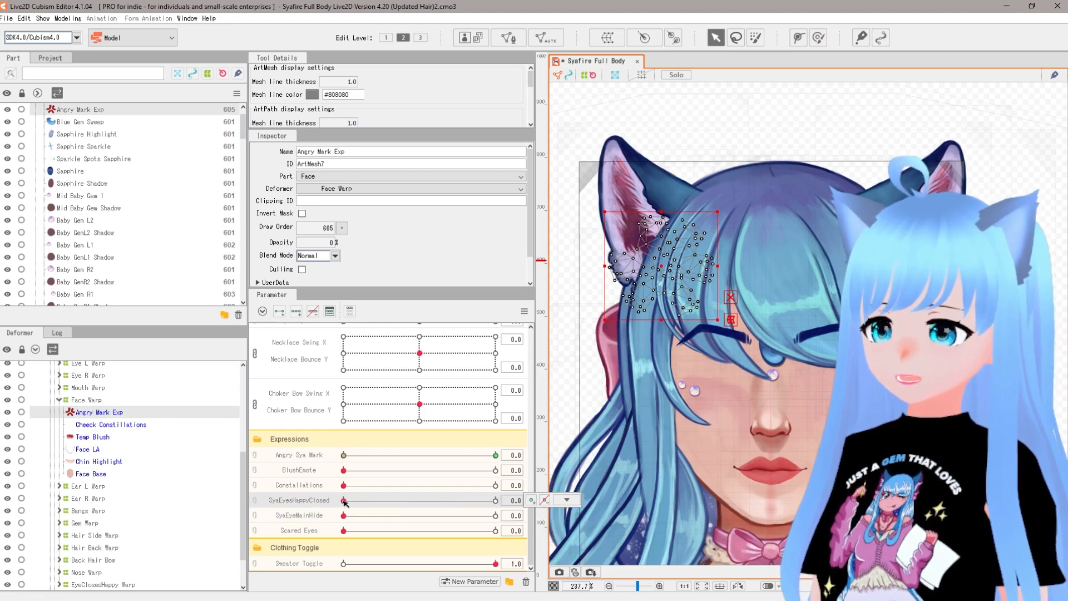
{"action": "left_click_drag", "start_coordinate": [354, 517], "coordinate": [482, 515]}
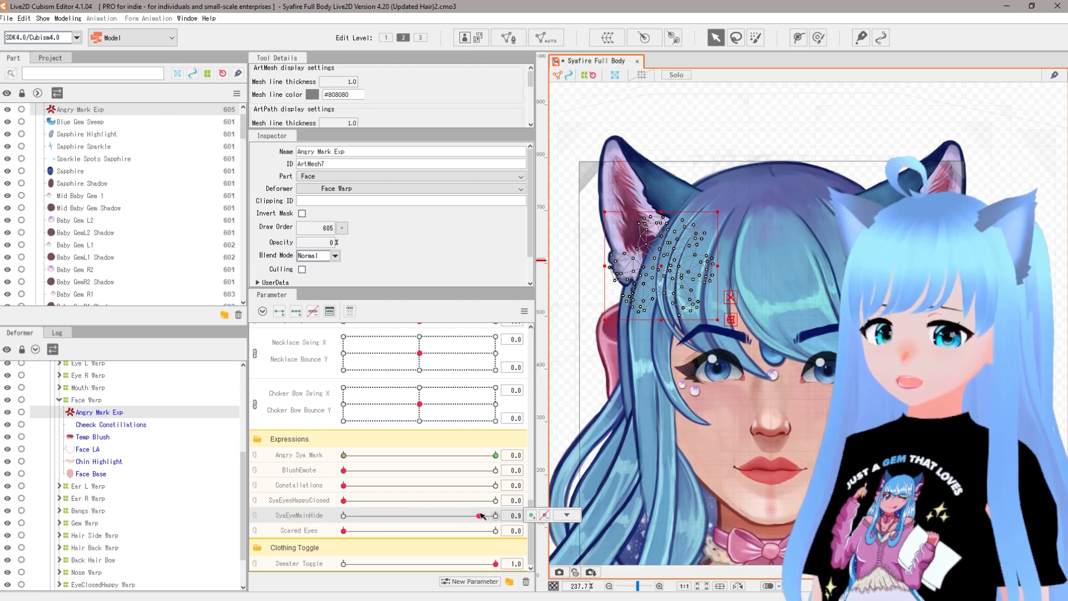
Examine the range and default value in the SyaEyeMainHide parameter's settings and close them without changes
{"action": "right_click", "coordinate": [270, 518]}
{"action": "left_click", "coordinate": [286, 524]}
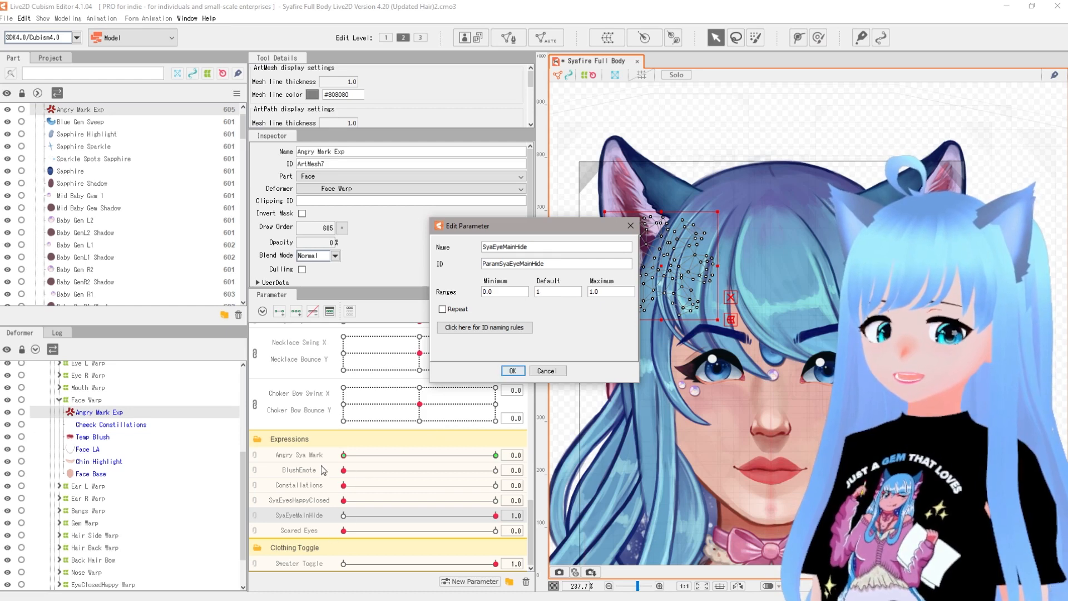
{"action": "left_click", "coordinate": [509, 370]}
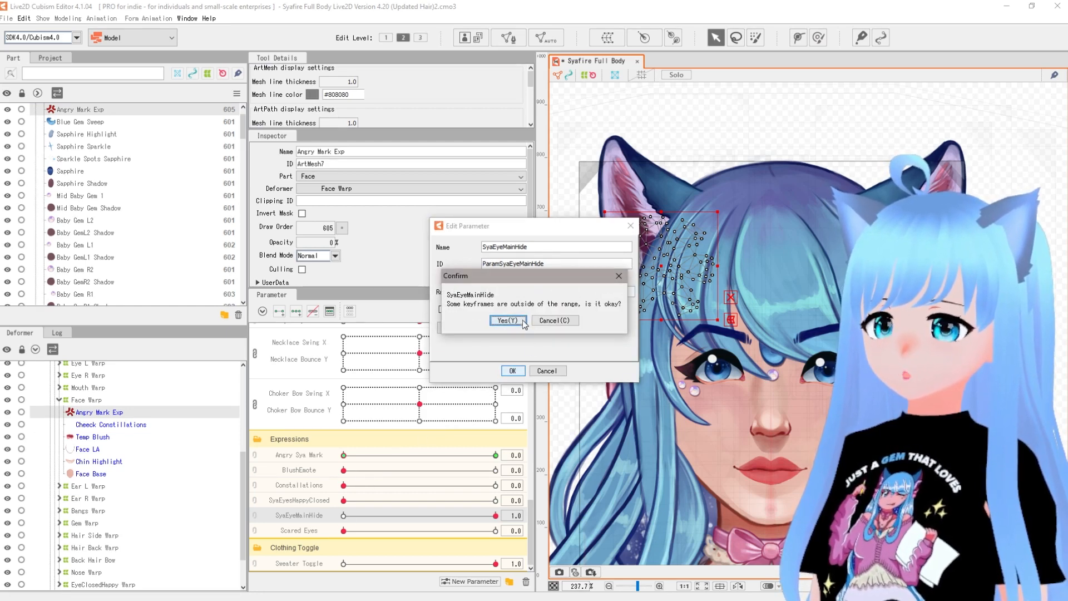
{"action": "left_click", "coordinate": [523, 322]}
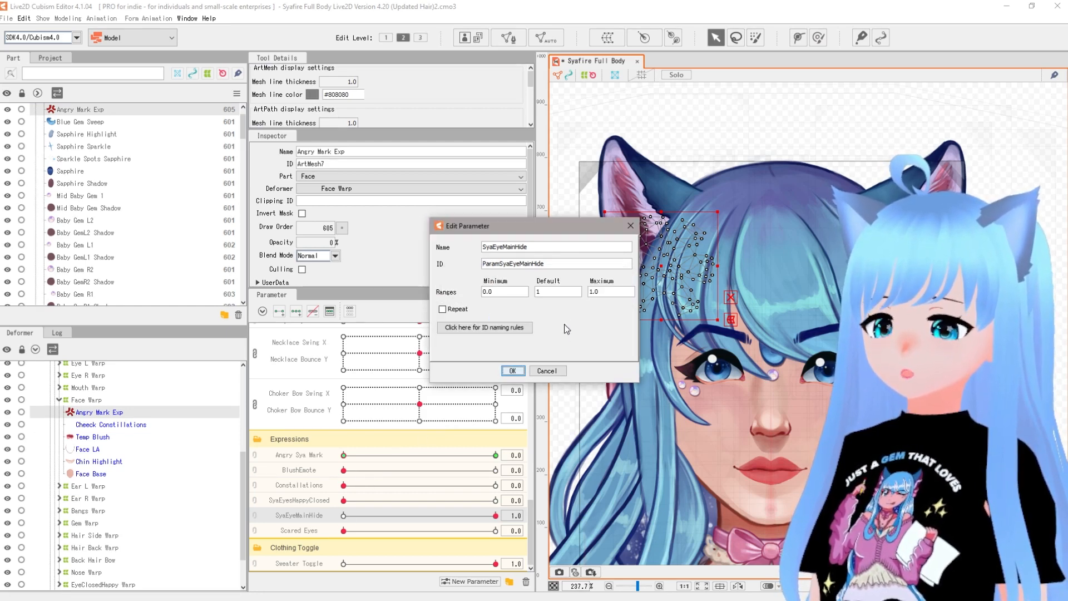
{"action": "left_click", "coordinate": [546, 371]}
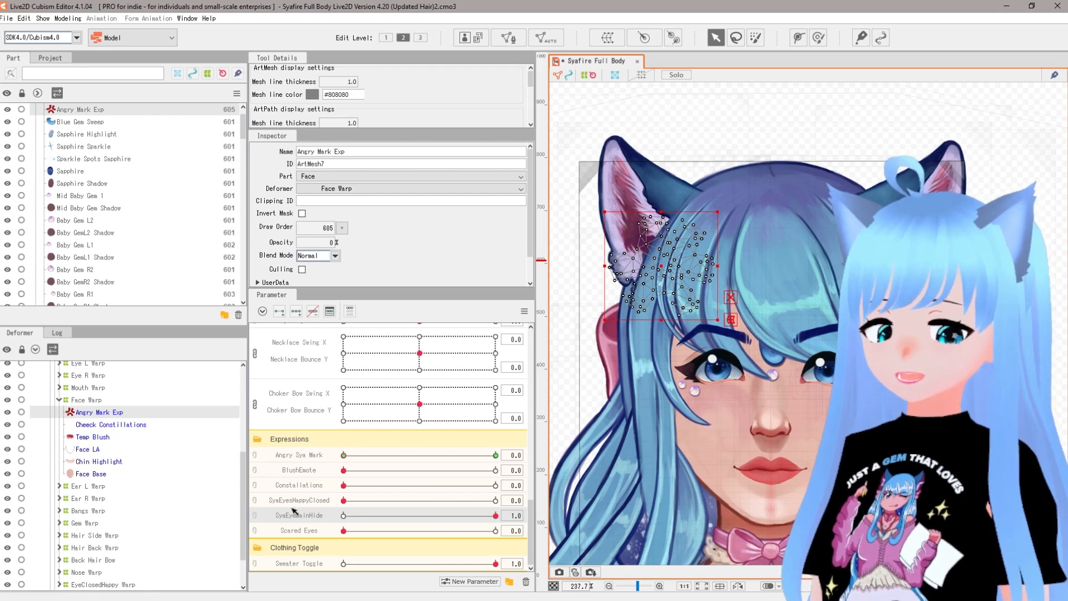
Test the Scared Eyes and Angry Sya Mark parameters between 0 and 1, and return both to 0
{"action": "left_click_drag", "start_coordinate": [362, 536], "coordinate": [513, 538]}
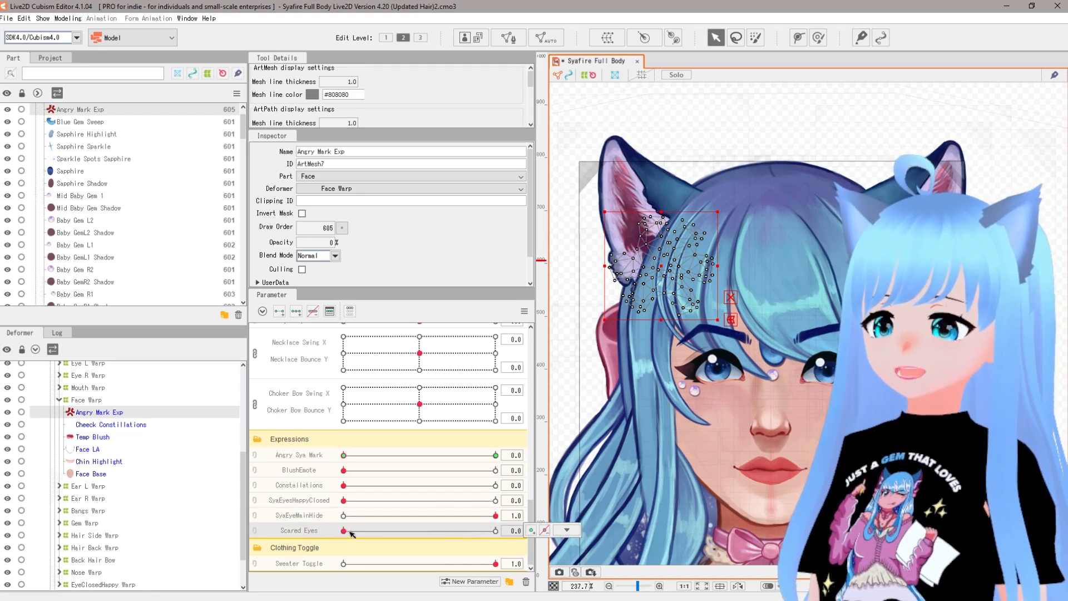
{"action": "left_click_drag", "start_coordinate": [351, 533], "coordinate": [494, 538]}
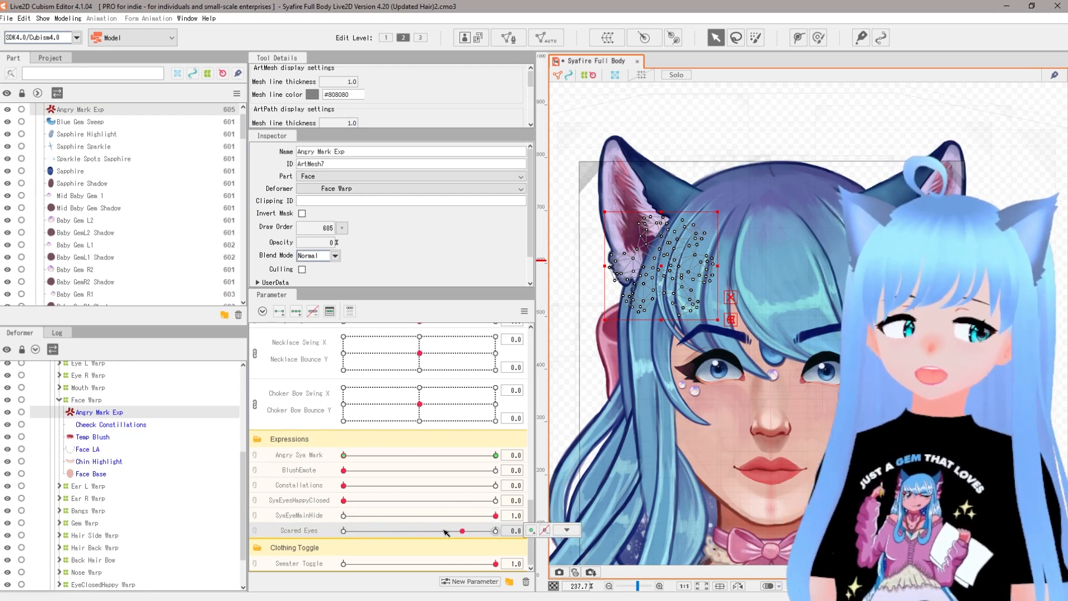
{"action": "left_click", "coordinate": [566, 530]}
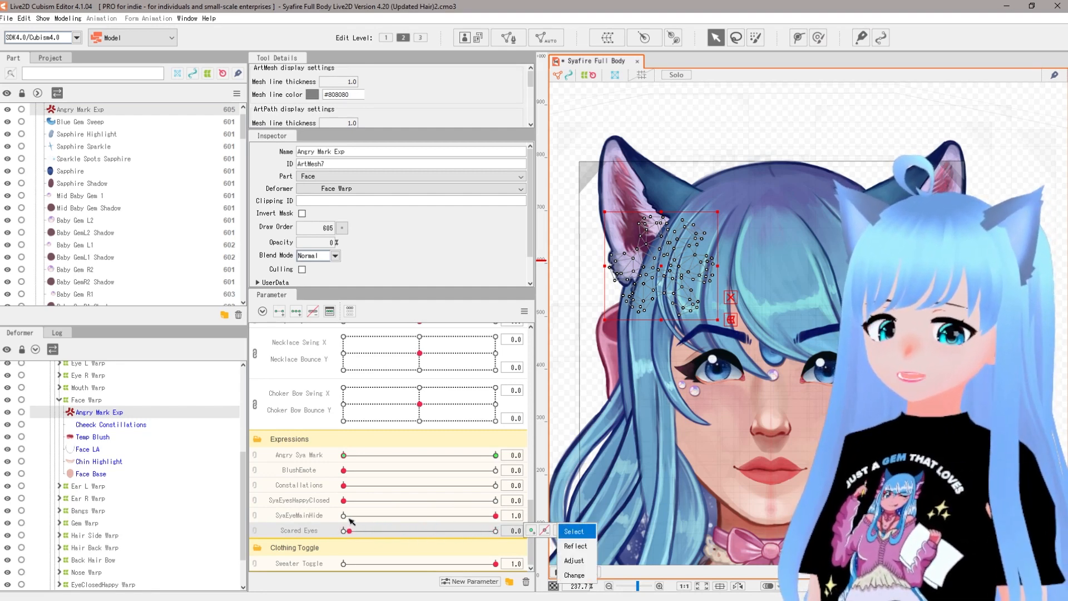
{"action": "left_click", "coordinate": [492, 534]}
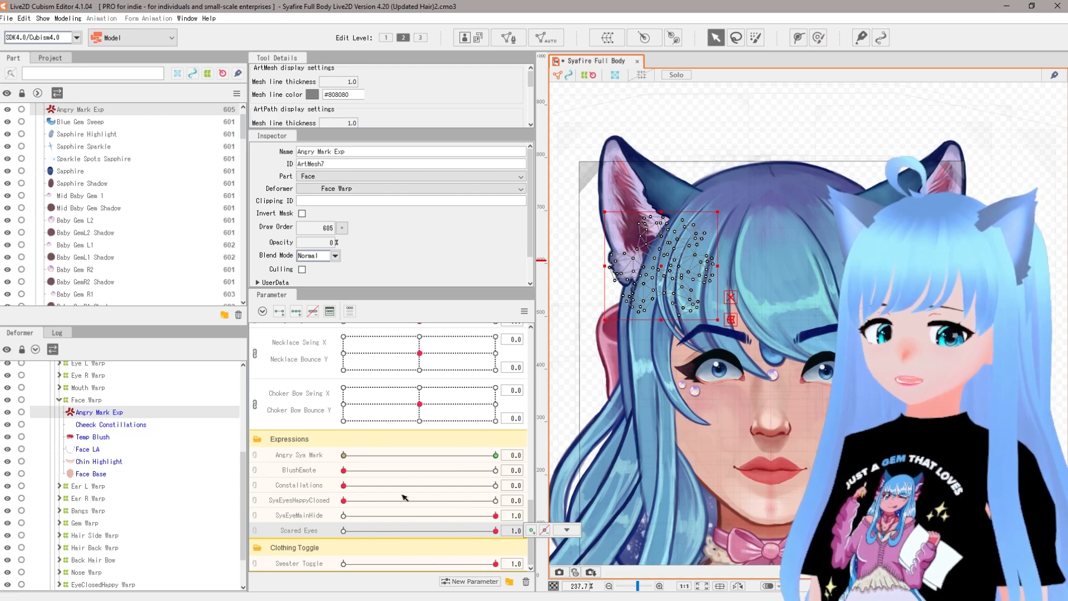
{"action": "left_click", "coordinate": [496, 455]}
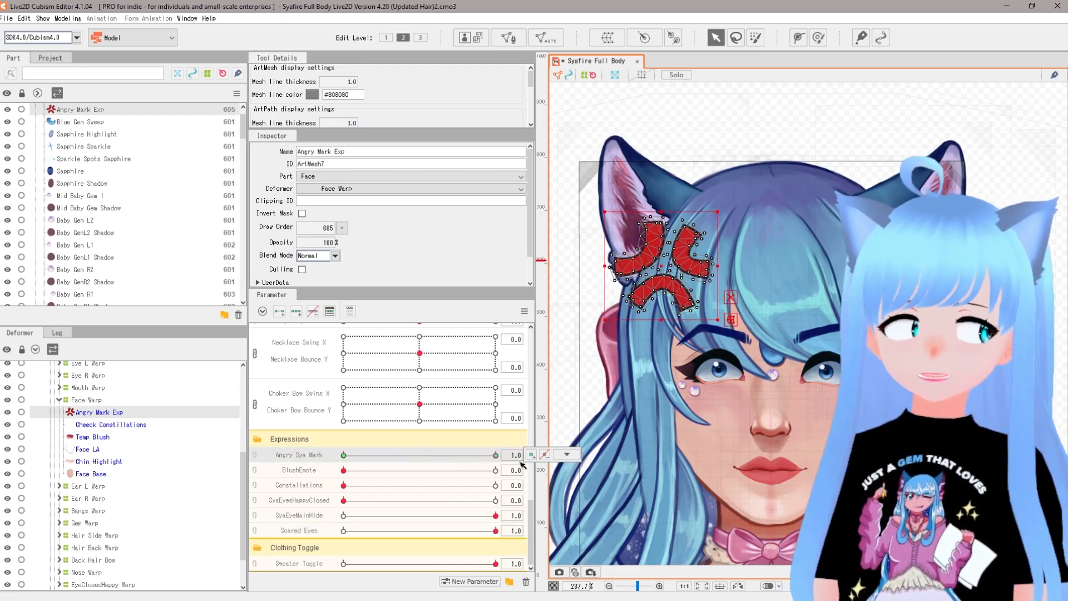
{"action": "left_click", "coordinate": [344, 455]}
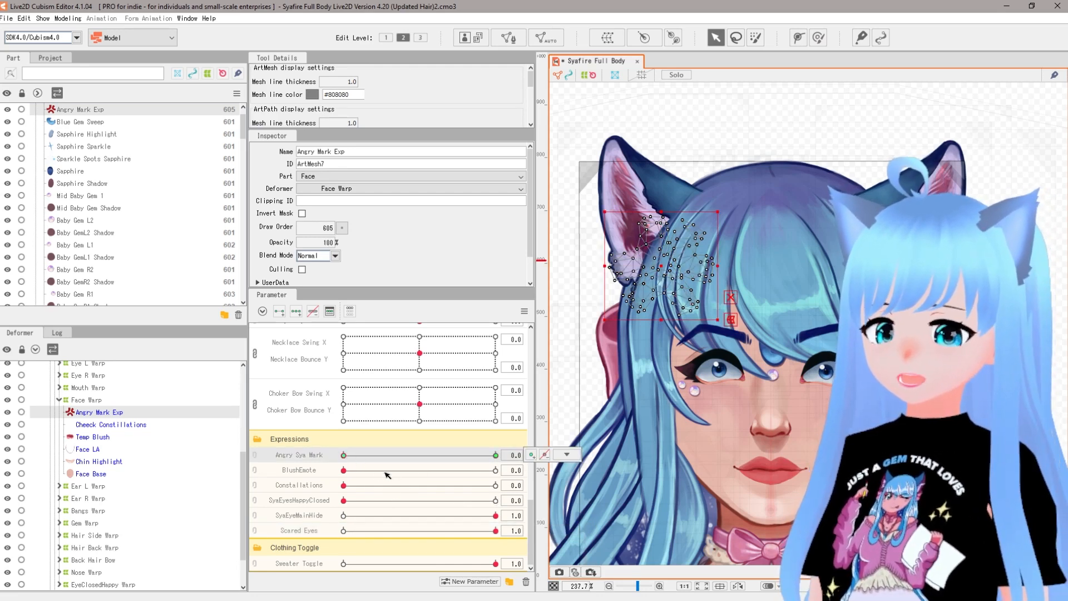
{"action": "left_click", "coordinate": [344, 531]}
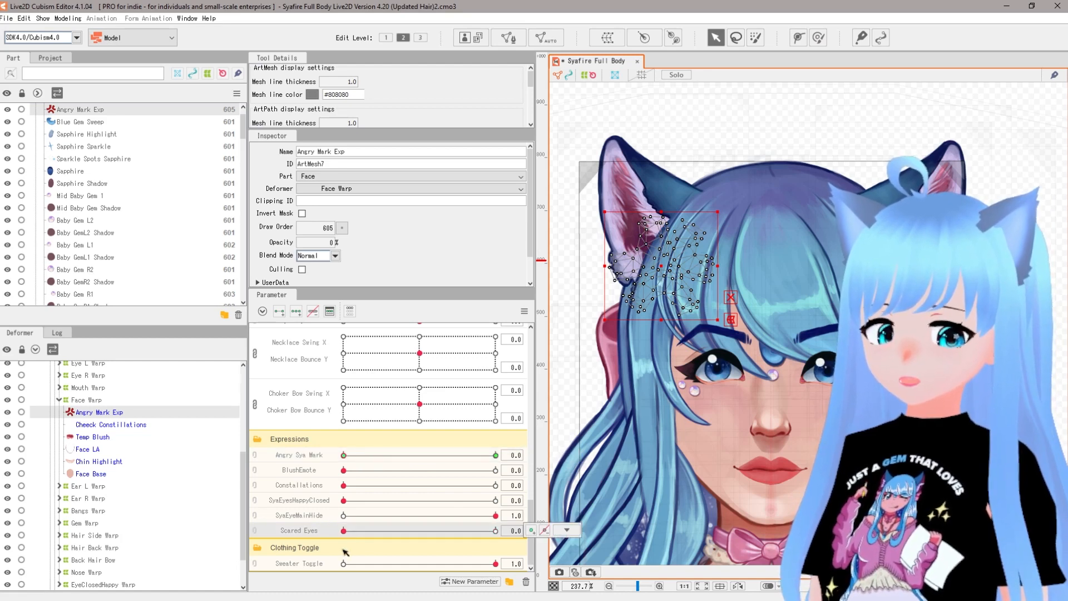
Test the Sweater Toggle parameter on the model's torso and return it to 1
{"action": "scroll", "coordinate": [875, 488], "scroll_direction": "down", "scroll_amount": 2}
{"action": "left_click_drag", "start_coordinate": [808, 518], "coordinate": [799, 239]}
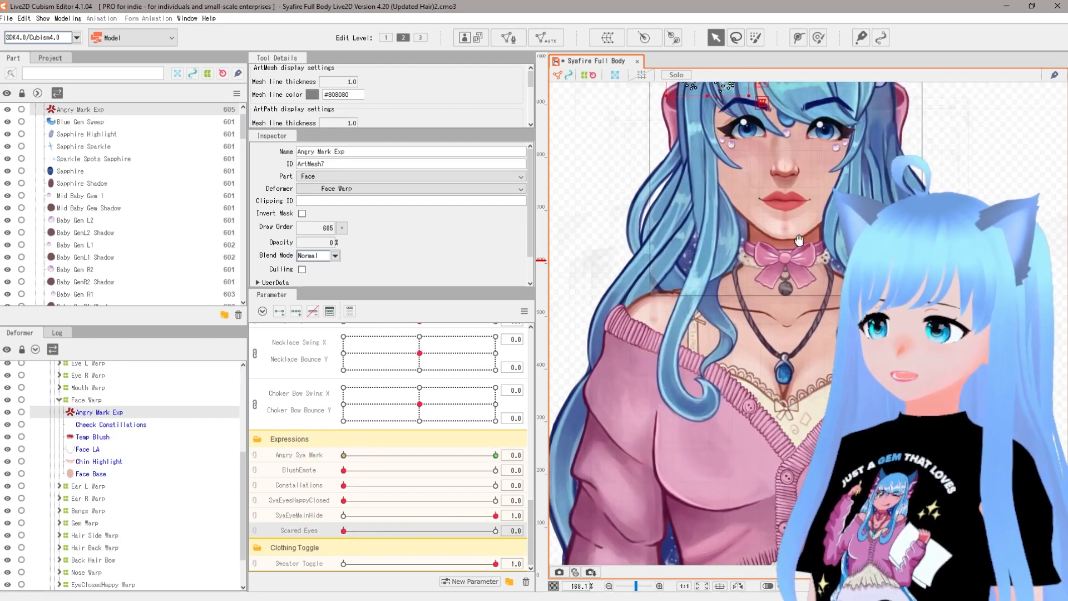
{"action": "left_click_drag", "start_coordinate": [787, 492], "coordinate": [766, 337]}
{"action": "scroll", "coordinate": [765, 337], "scroll_direction": "up", "scroll_amount": 2}
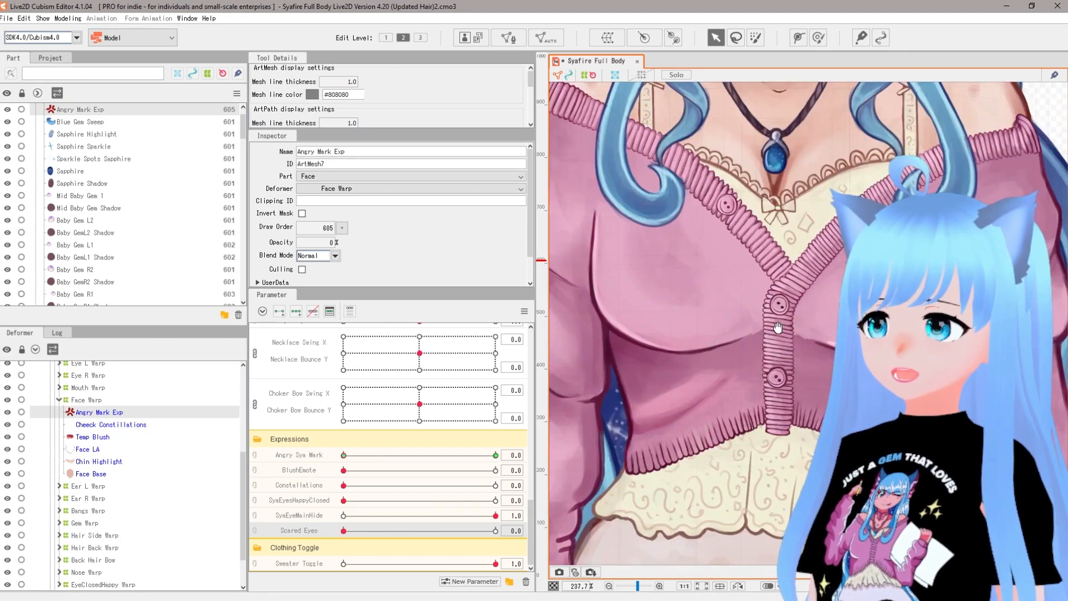
{"action": "left_click_drag", "start_coordinate": [429, 566], "coordinate": [523, 559]}
{"action": "scroll", "coordinate": [725, 482], "scroll_direction": "down", "scroll_amount": 4}
{"action": "left_click_drag", "start_coordinate": [734, 412], "coordinate": [725, 340]}
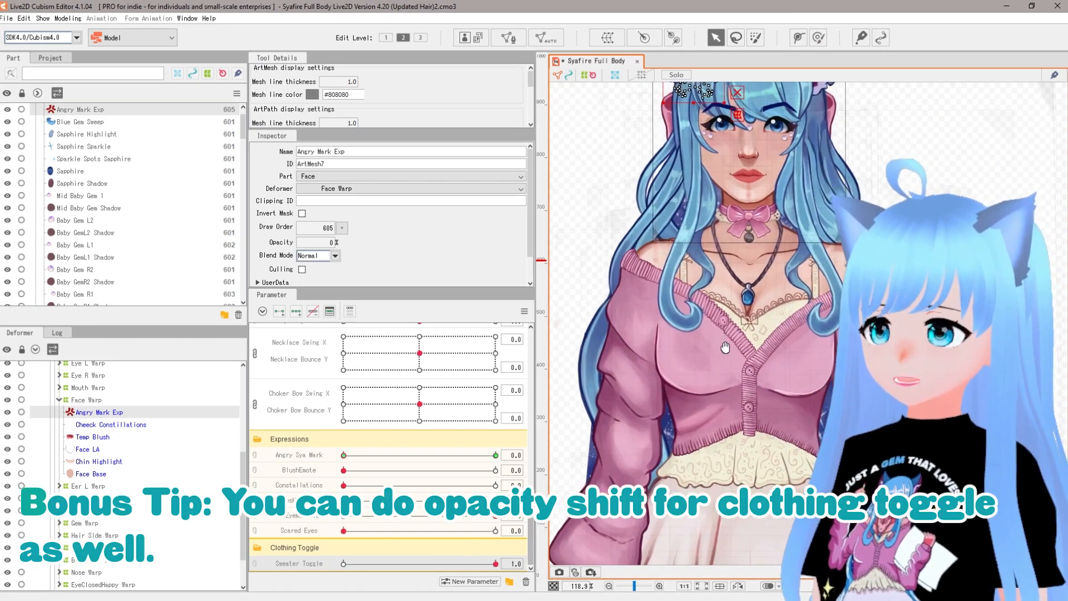
{"action": "left_click_drag", "start_coordinate": [461, 565], "coordinate": [497, 566]}
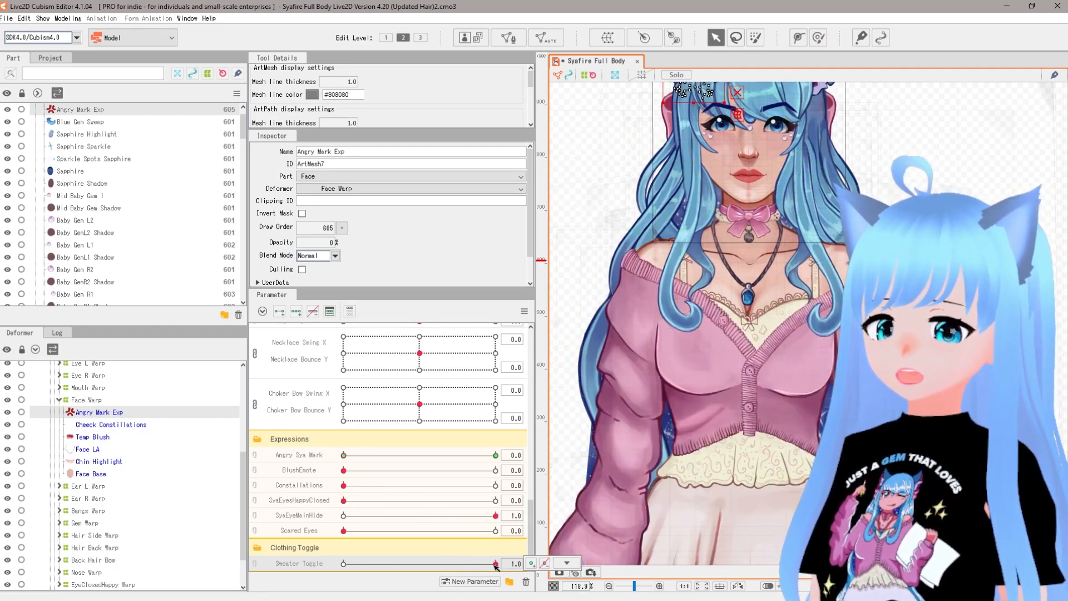
Examine the Sweater Toggle parameter's range and default, close its settings without changes, and test the toggle again
{"action": "right_click", "coordinate": [265, 565]}
{"action": "left_click", "coordinate": [305, 544]}
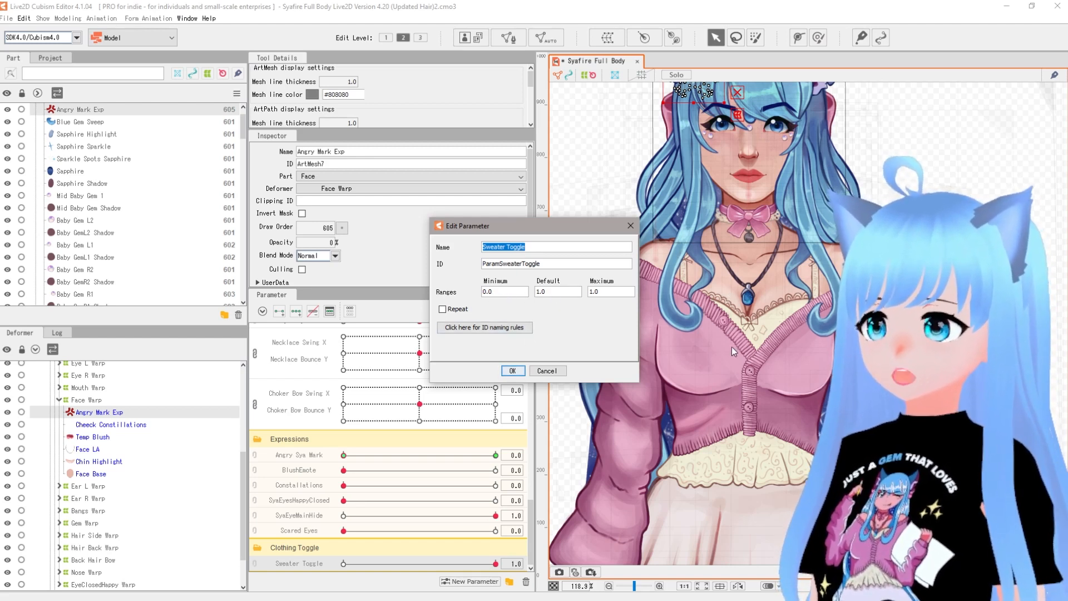
{"action": "left_click", "coordinate": [548, 369]}
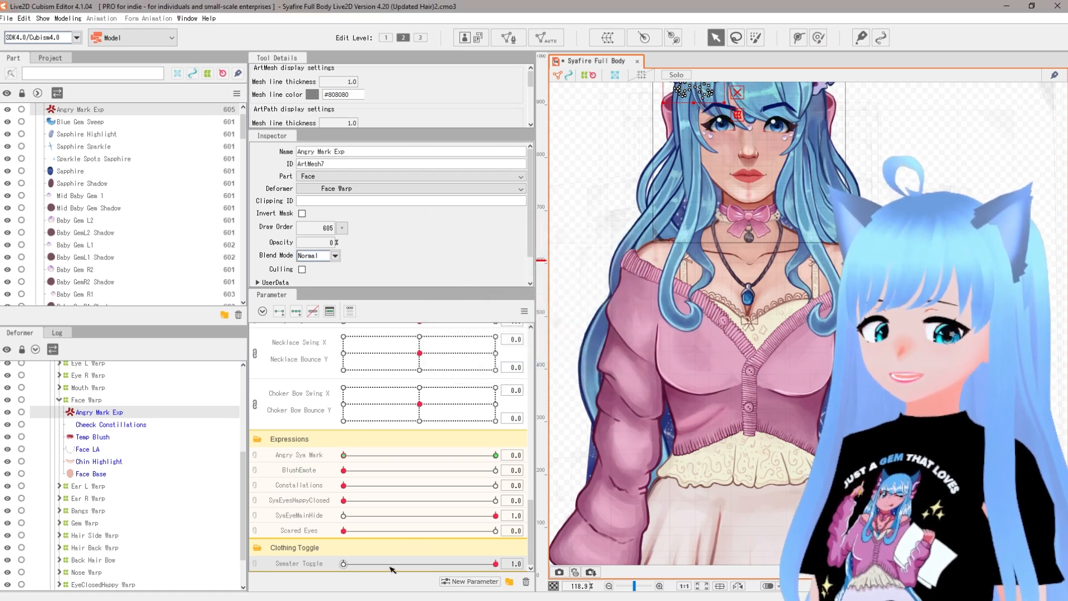
{"action": "left_click_drag", "start_coordinate": [389, 567], "coordinate": [515, 564]}
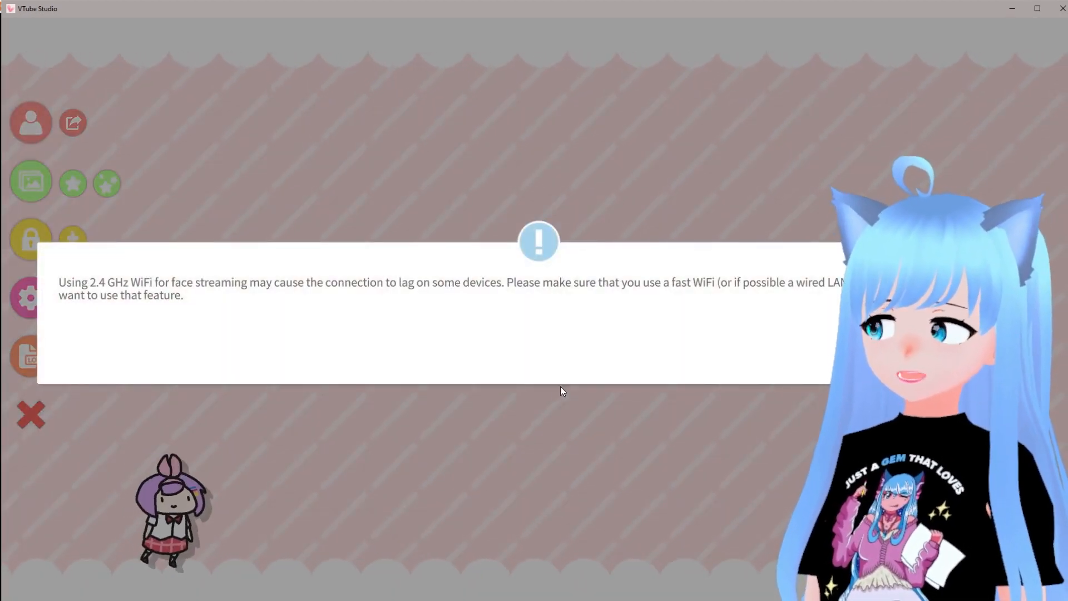
Dismiss the startup notices in VTube Studio
{"action": "left_click", "coordinate": [978, 365]}
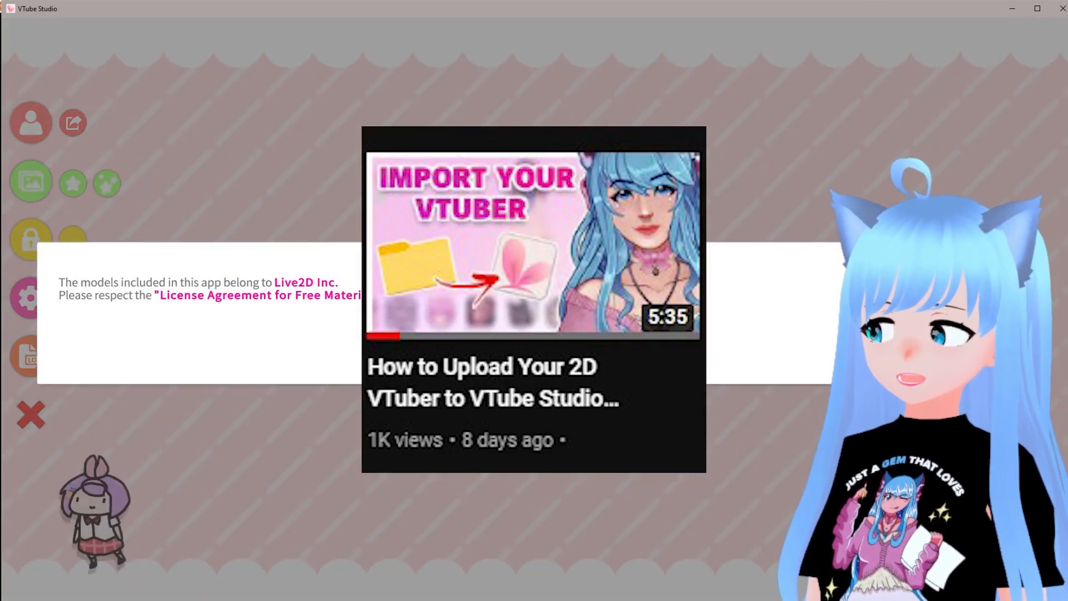
{"action": "left_click", "coordinate": [968, 362]}
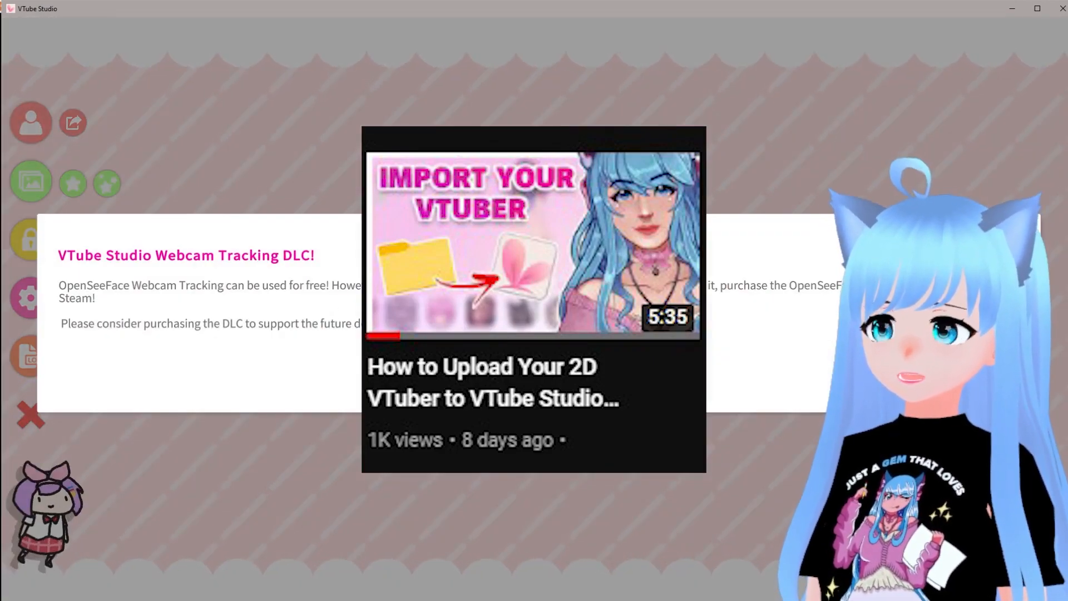
{"action": "left_click", "coordinate": [968, 367]}
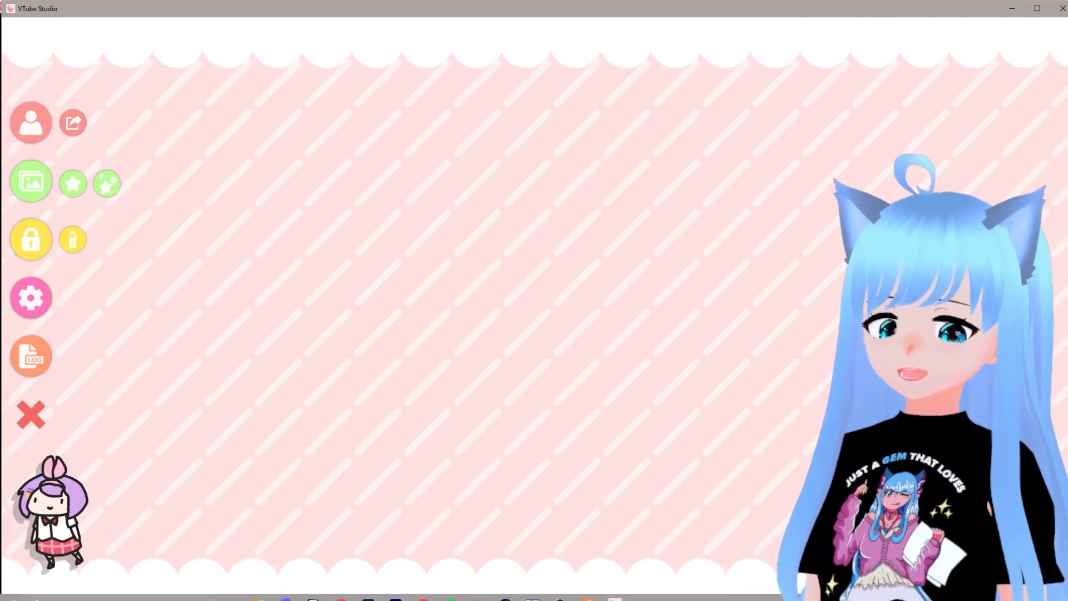
Load the blue-haired, cat-eared model in the pink sweater from the model list and open the VTube Studio settings
{"action": "left_click", "coordinate": [35, 120]}
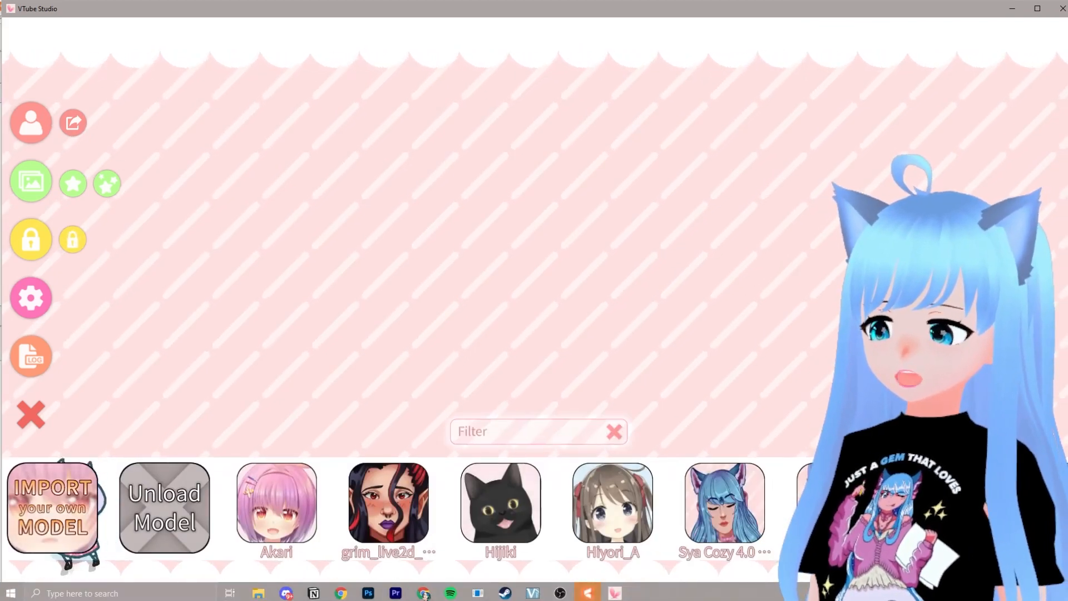
{"action": "scroll", "coordinate": [722, 505], "scroll_direction": "down", "scroll_amount": 3}
{"action": "left_click", "coordinate": [714, 504]}
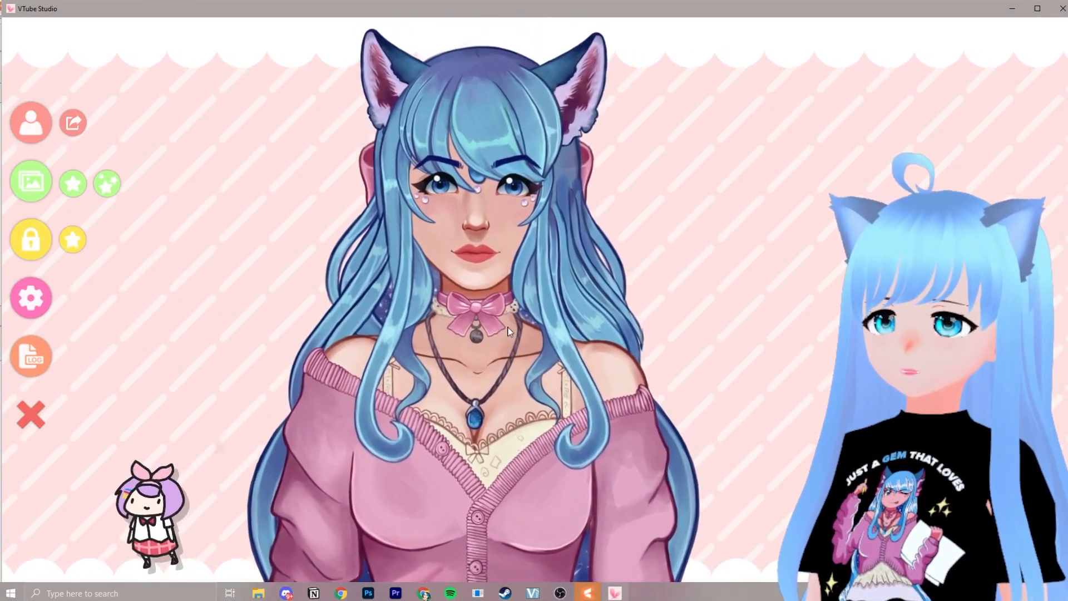
{"action": "left_click", "coordinate": [28, 293]}
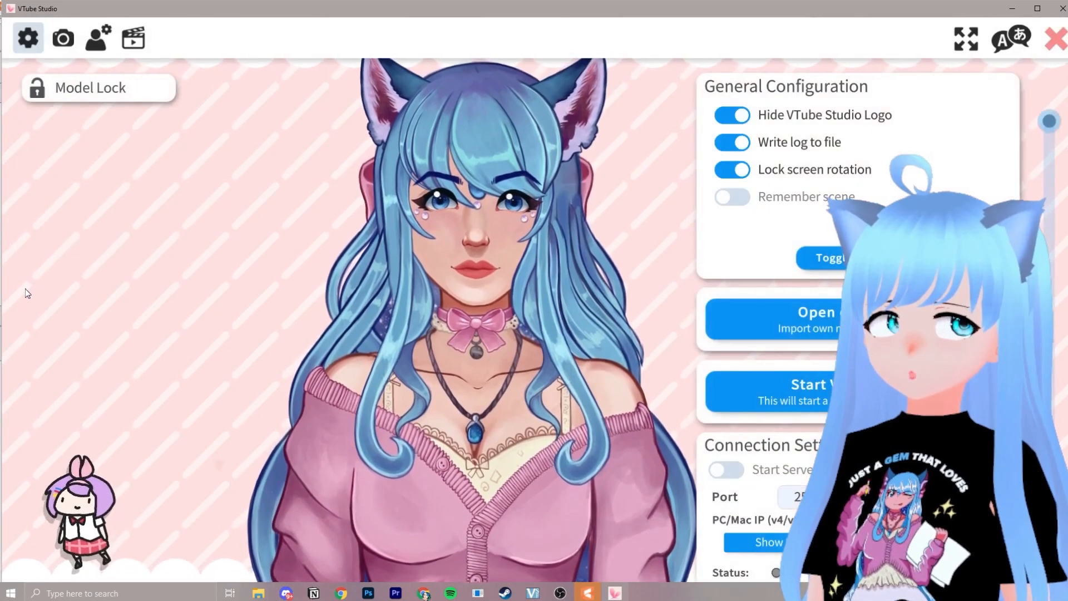
Start creating a new expression in the Expression Editor of the hotkey settings
{"action": "left_click", "coordinate": [133, 37]}
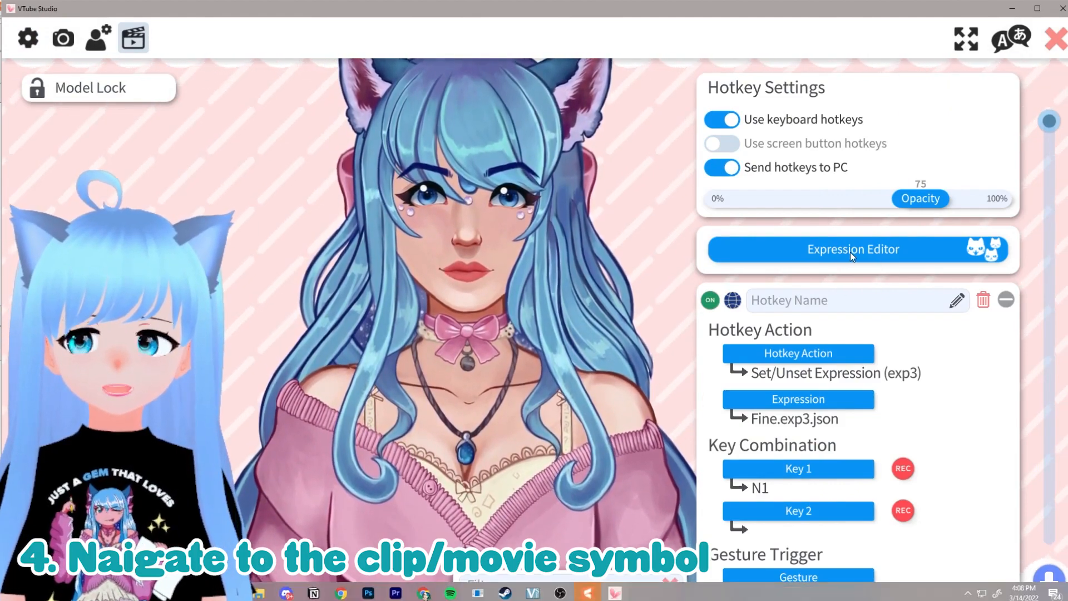
{"action": "left_click", "coordinate": [850, 252]}
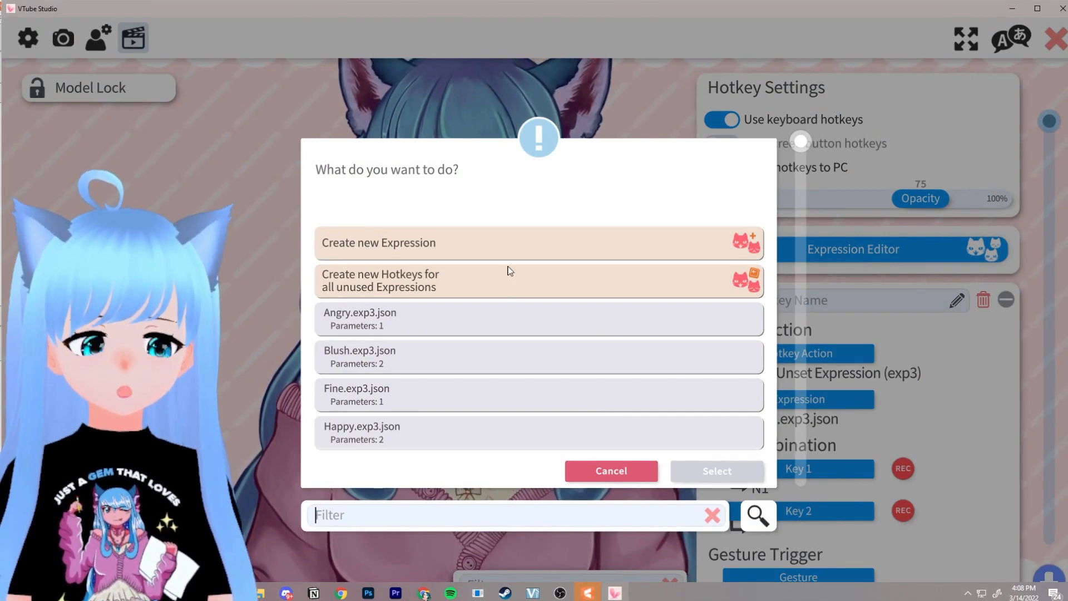
{"action": "left_click", "coordinate": [423, 243]}
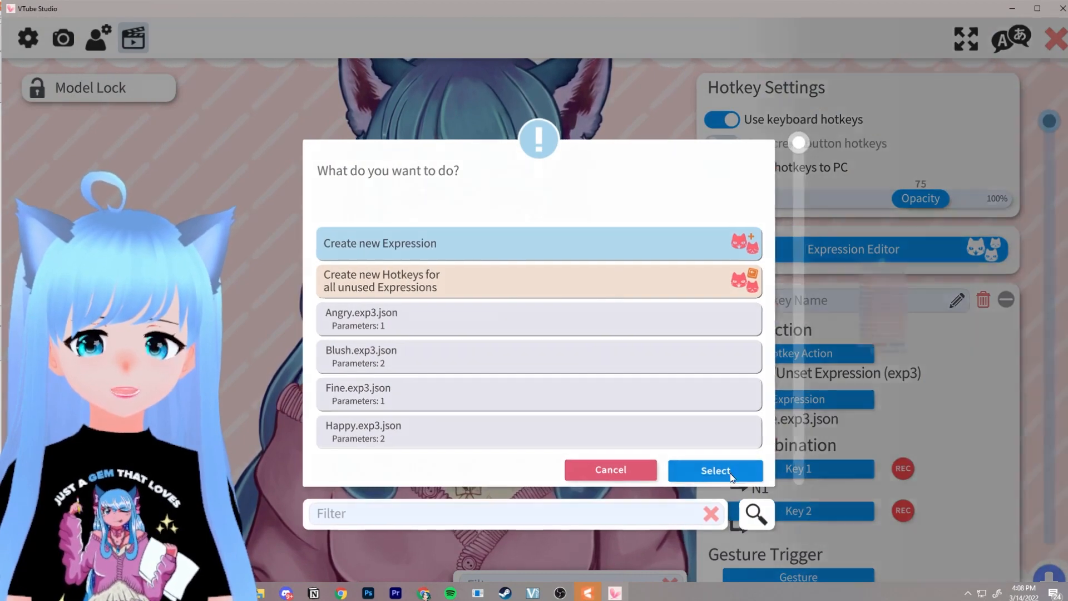
{"action": "left_click", "coordinate": [730, 473]}
Include the Angry Expression Mark parameter in the new expression and set its value to 1
{"action": "scroll", "coordinate": [824, 302], "scroll_direction": "down", "scroll_amount": 3}
{"action": "scroll", "coordinate": [823, 302], "scroll_direction": "down", "scroll_amount": 7}
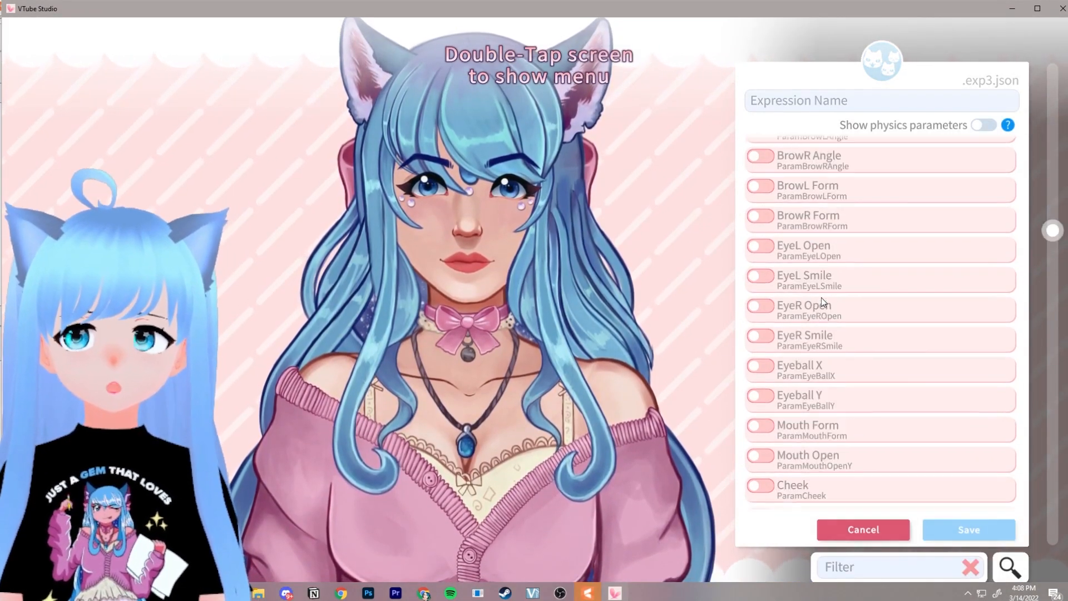
{"action": "scroll", "coordinate": [823, 301], "scroll_direction": "down", "scroll_amount": 5}
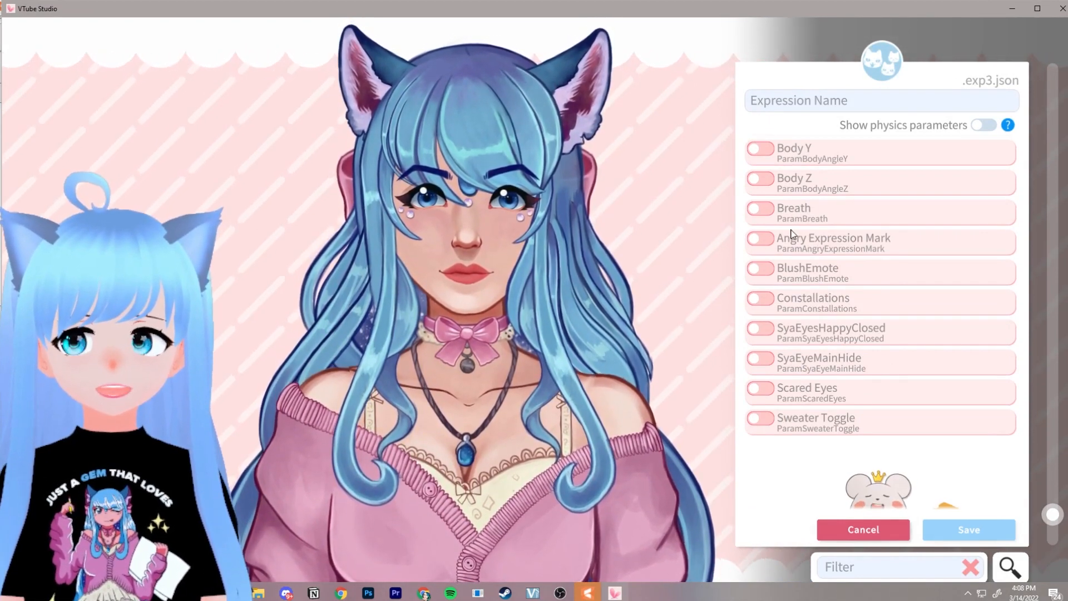
{"action": "left_click", "coordinate": [761, 239]}
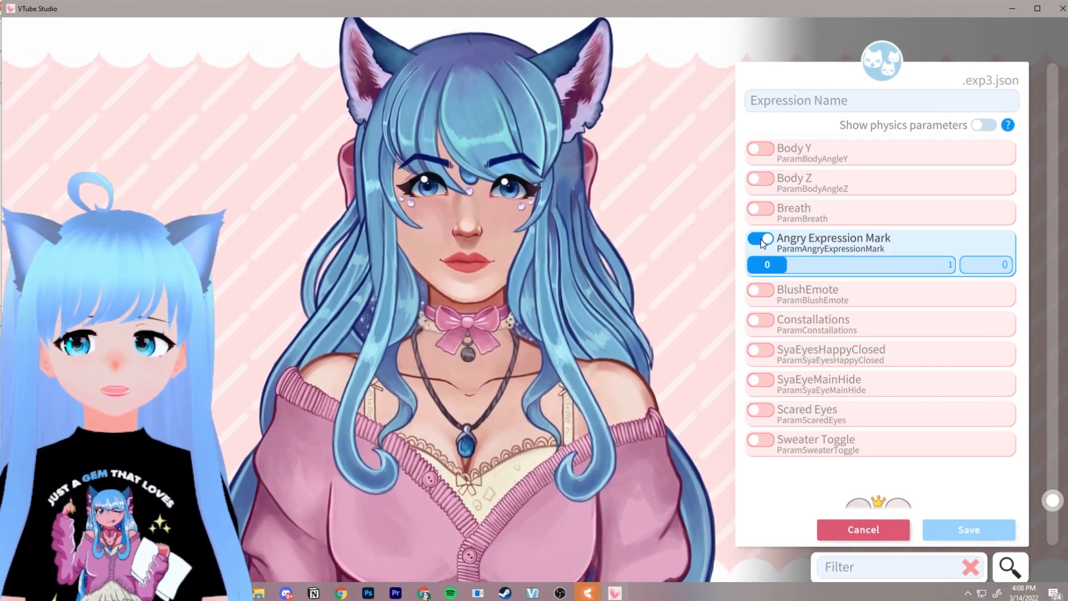
{"action": "left_click", "coordinate": [761, 240]}
{"action": "left_click", "coordinate": [760, 239]}
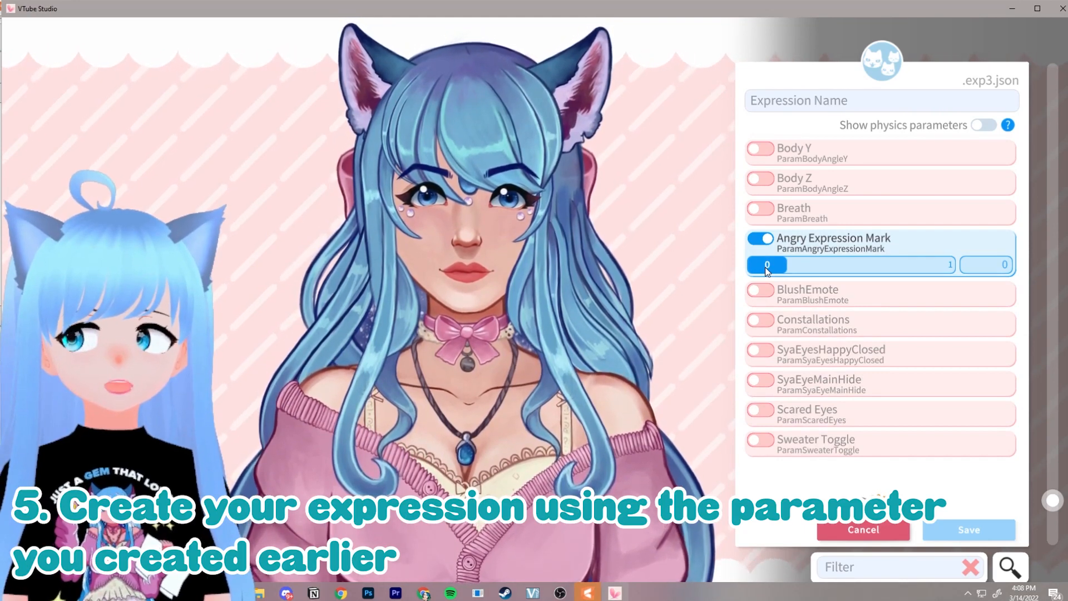
{"action": "left_click_drag", "start_coordinate": [765, 267], "coordinate": [935, 265]}
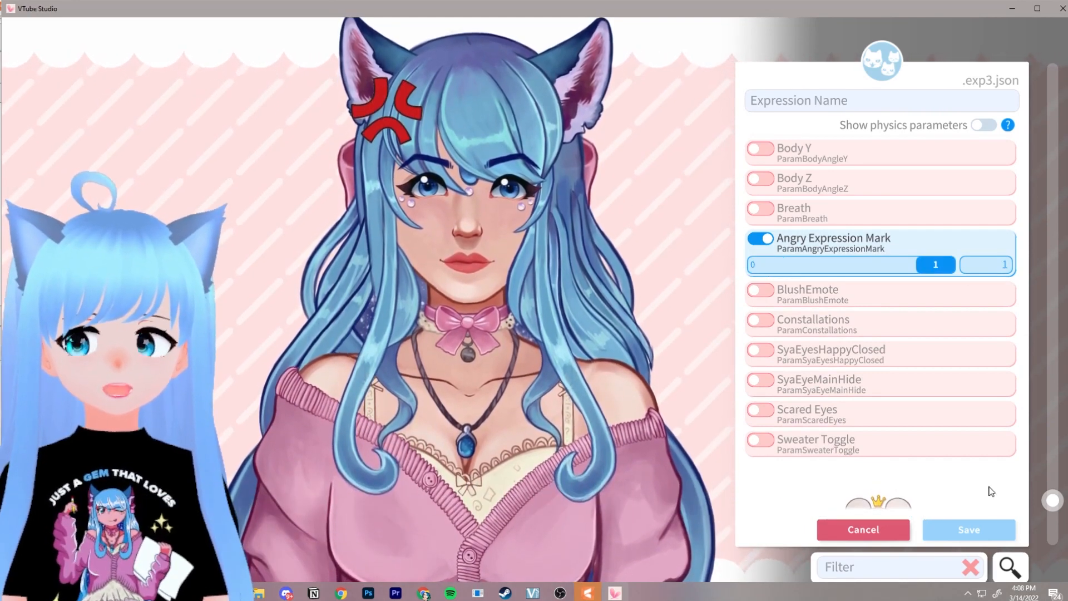
Name the expression AngrySya2, save it, and close the expression list after reviewing it
{"action": "left_click", "coordinate": [827, 99]}
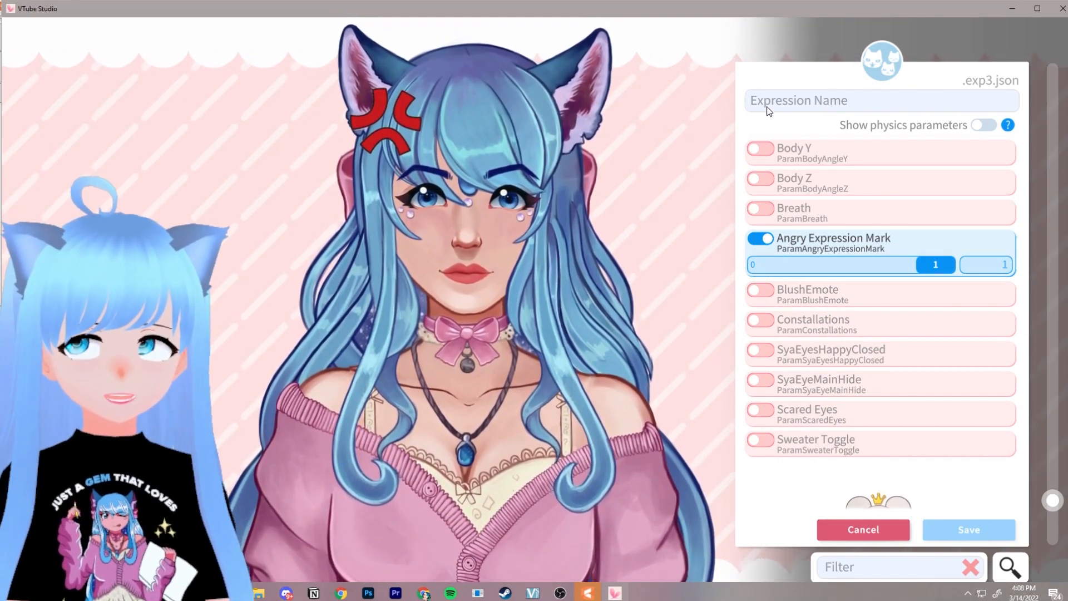
{"action": "type", "text": "AngrySya2"}
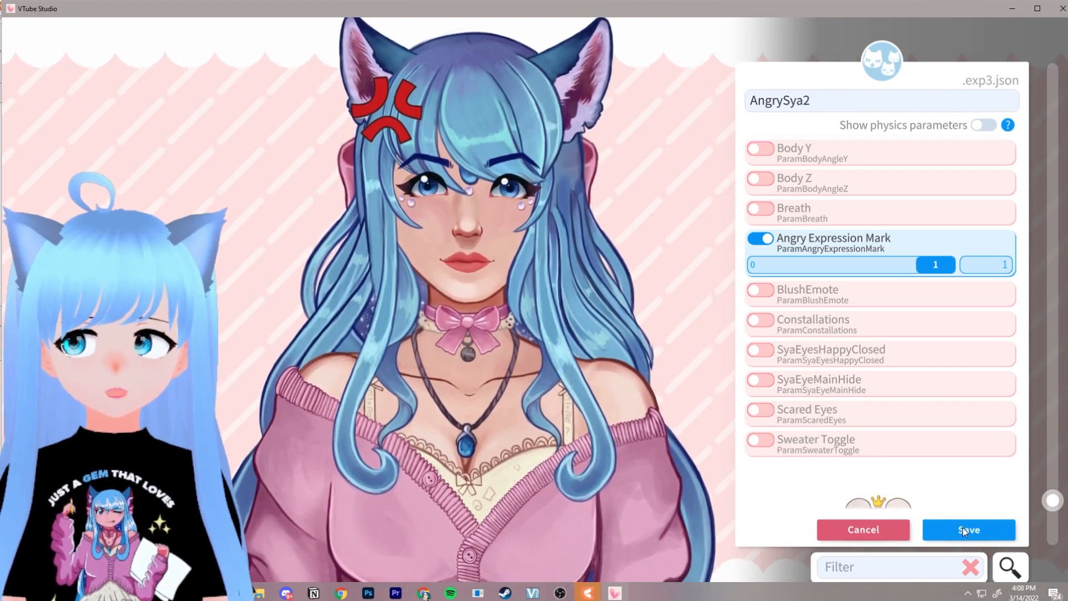
{"action": "left_click", "coordinate": [966, 528]}
{"action": "scroll", "coordinate": [557, 411], "scroll_direction": "down", "scroll_amount": 2}
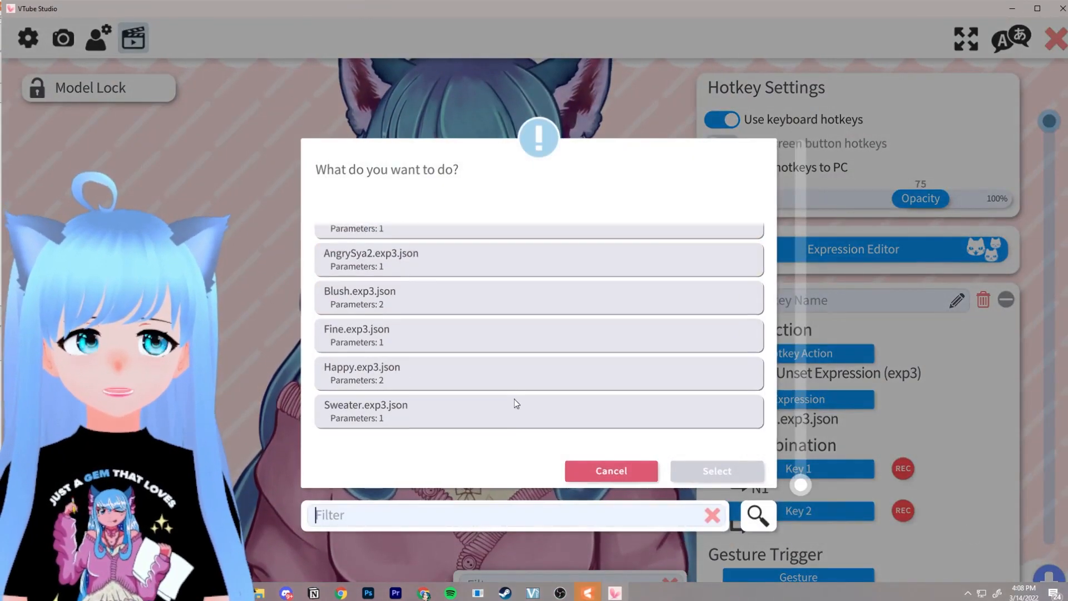
{"action": "scroll", "coordinate": [515, 404], "scroll_direction": "up", "scroll_amount": 2}
{"action": "scroll", "coordinate": [584, 428], "scroll_direction": "down", "scroll_amount": 2}
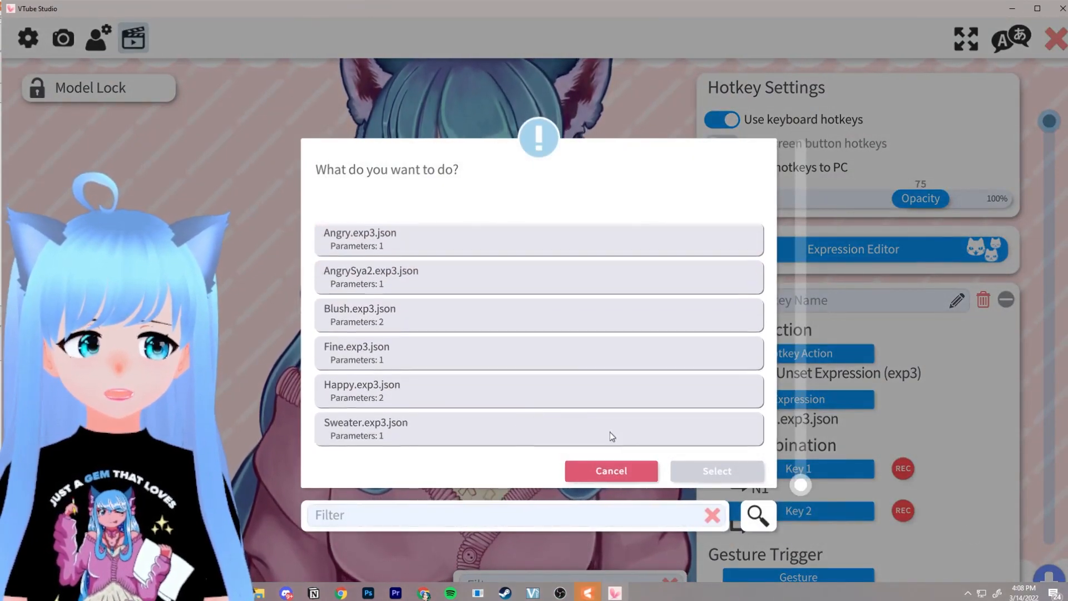
{"action": "scroll", "coordinate": [586, 405], "scroll_direction": "up", "scroll_amount": 2}
{"action": "left_click", "coordinate": [631, 469]}
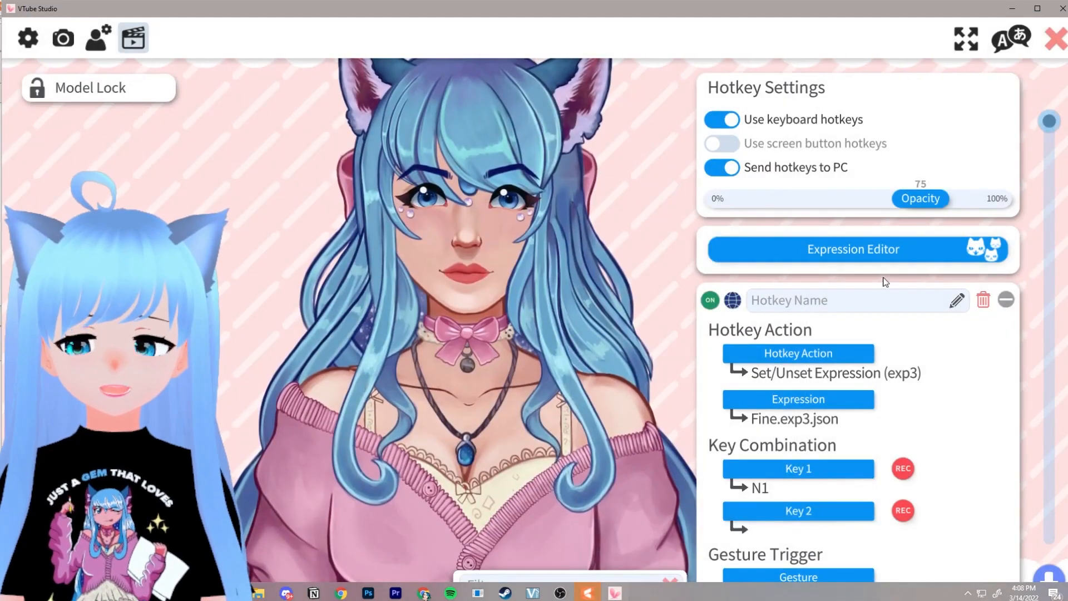
Add a new hotkey after the existing ones and set its action to Set/Unset Expression (exp3)
{"action": "scroll", "coordinate": [946, 361], "scroll_direction": "down", "scroll_amount": 3}
{"action": "scroll", "coordinate": [975, 373], "scroll_direction": "down", "scroll_amount": 10}
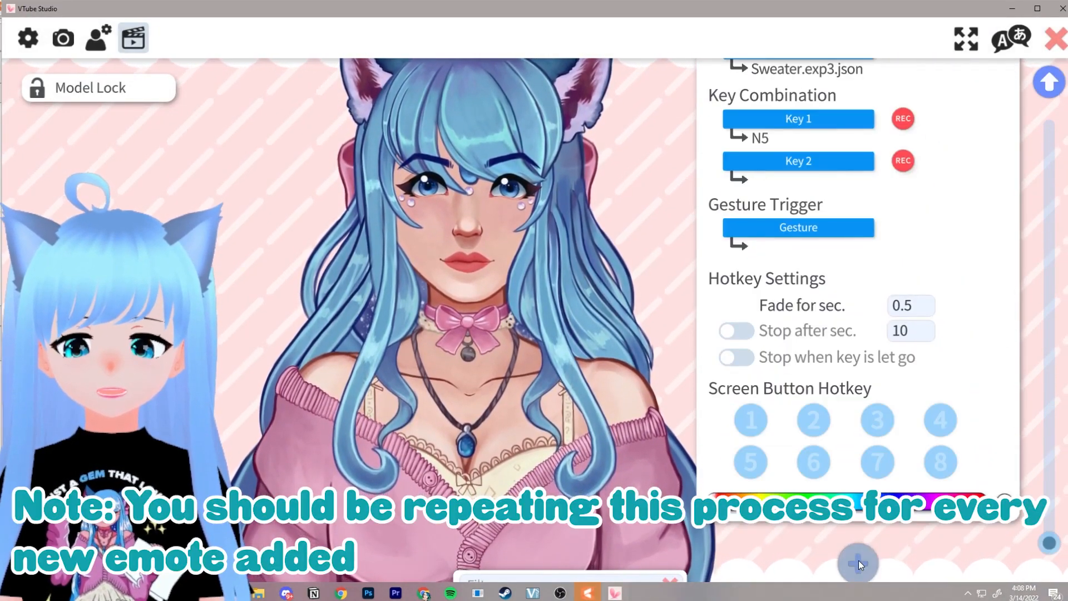
{"action": "left_click", "coordinate": [858, 560]}
{"action": "scroll", "coordinate": [889, 488], "scroll_direction": "down", "scroll_amount": 4}
{"action": "scroll", "coordinate": [889, 487], "scroll_direction": "down", "scroll_amount": 3}
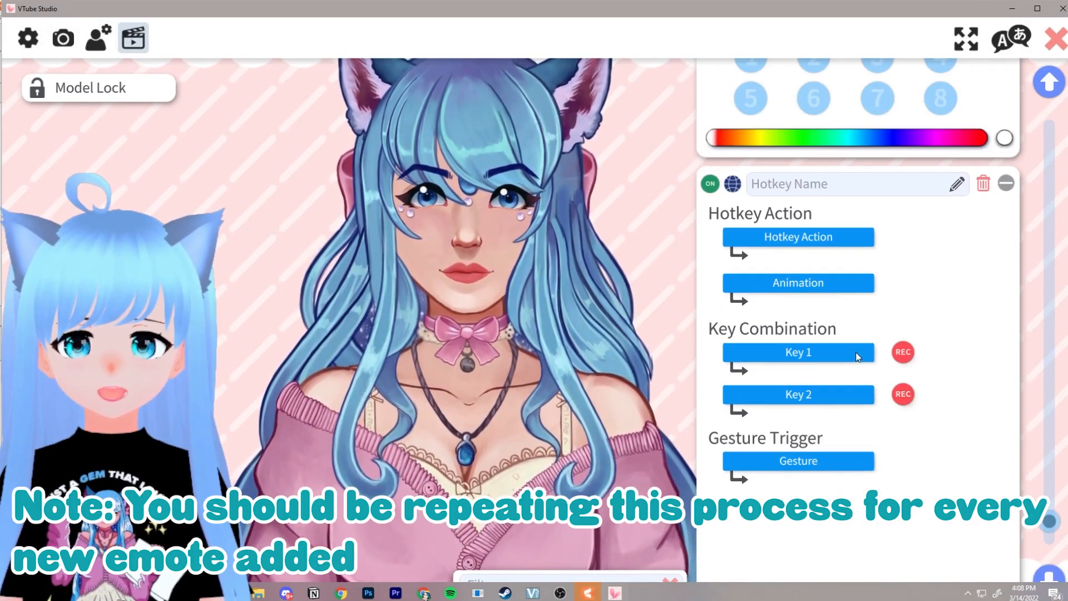
{"action": "left_click", "coordinate": [798, 237]}
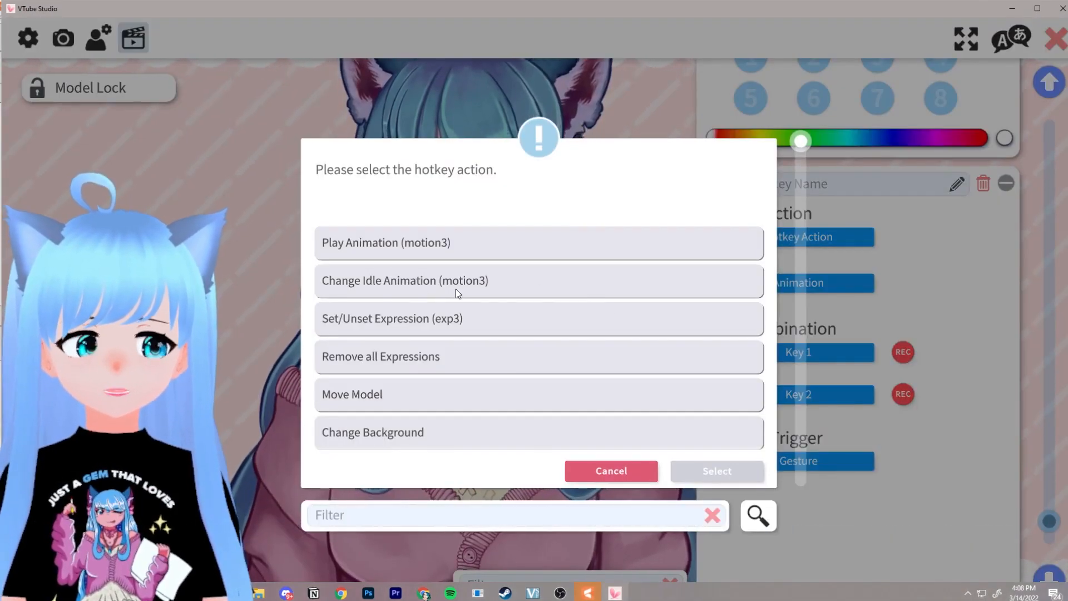
{"action": "left_click", "coordinate": [374, 319]}
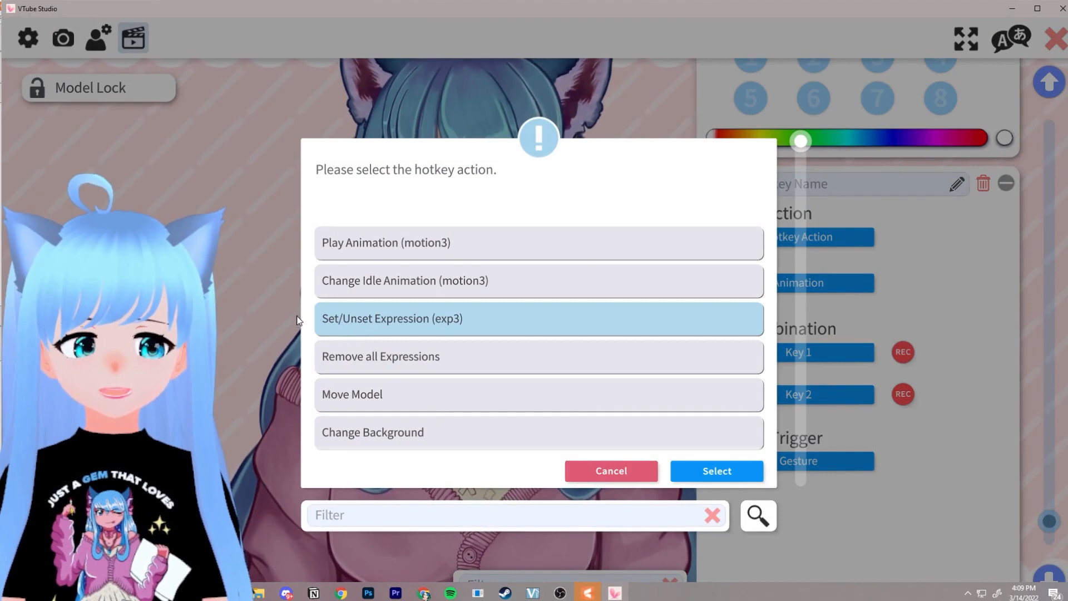
{"action": "left_click", "coordinate": [719, 470]}
Assign the AngrySya2 expression to the new hotkey
{"action": "left_click", "coordinate": [808, 282]}
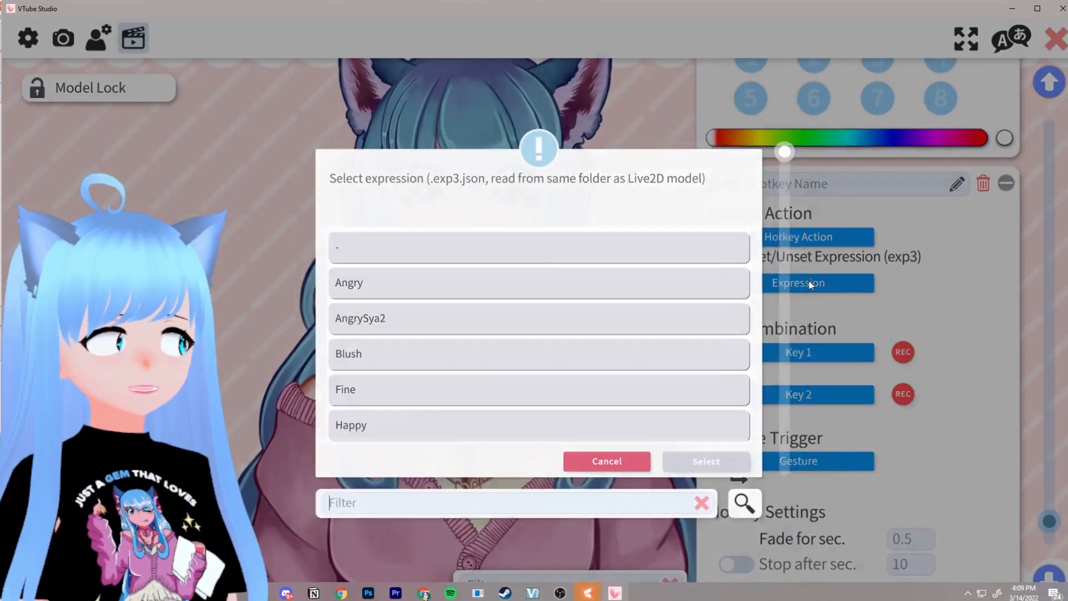
{"action": "left_click", "coordinate": [507, 287]}
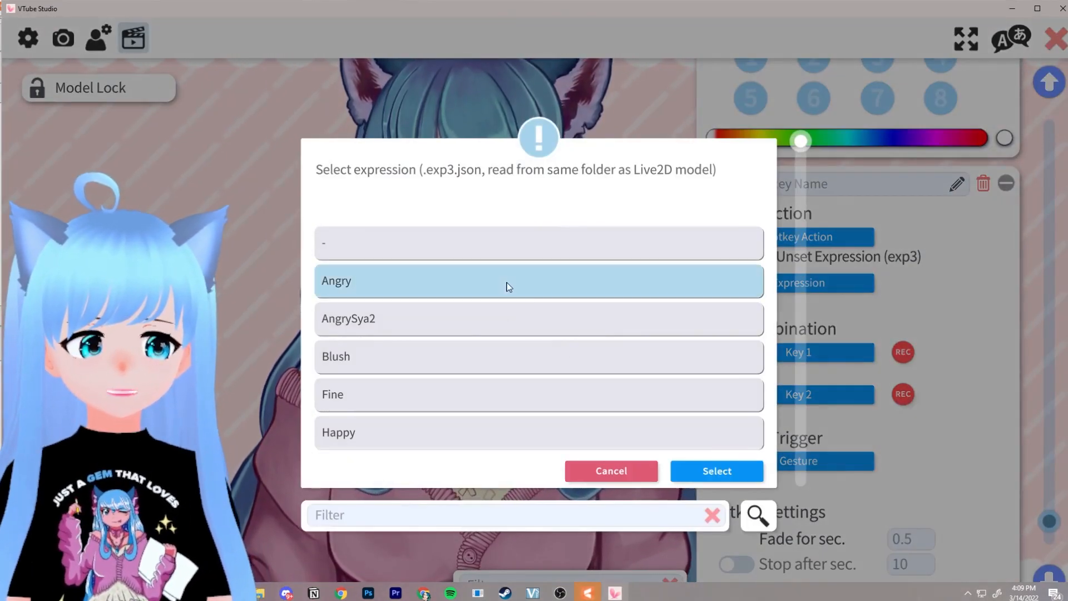
{"action": "left_click", "coordinate": [482, 313]}
{"action": "scroll", "coordinate": [401, 322], "scroll_direction": "down", "scroll_amount": 2}
{"action": "scroll", "coordinate": [391, 322], "scroll_direction": "up", "scroll_amount": 2}
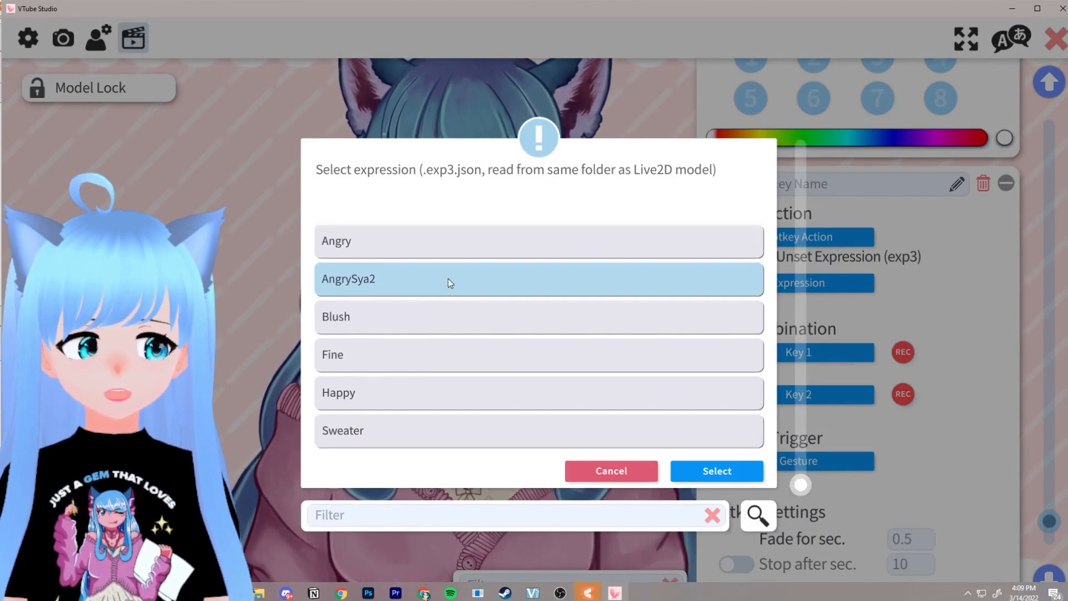
{"action": "scroll", "coordinate": [492, 328], "scroll_direction": "down", "scroll_amount": 1}
{"action": "scroll", "coordinate": [492, 328], "scroll_direction": "up", "scroll_amount": 1}
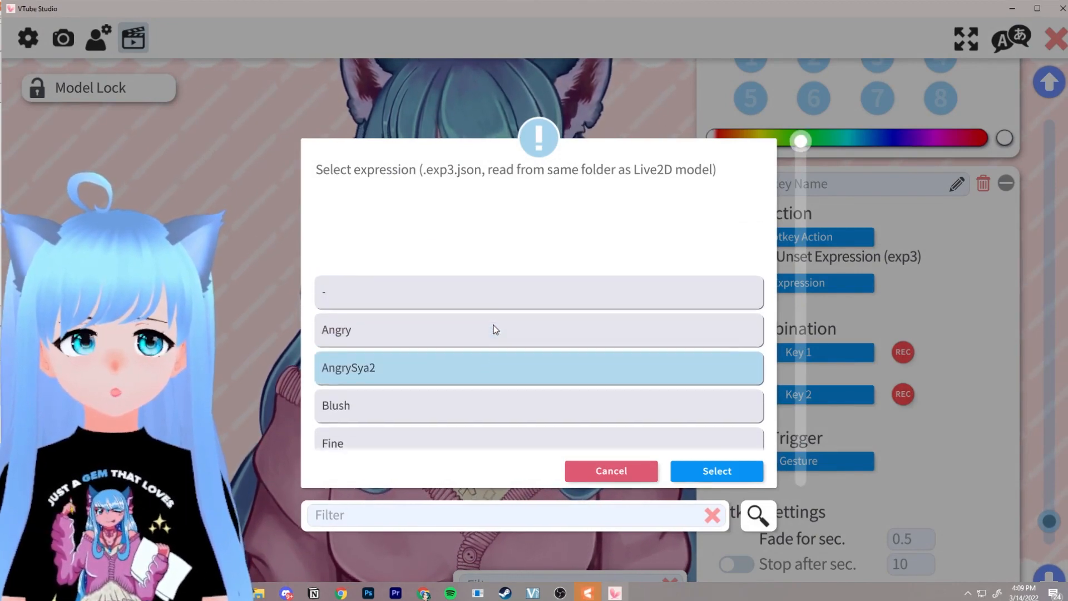
{"action": "scroll", "coordinate": [339, 295], "scroll_direction": "down", "scroll_amount": 1}
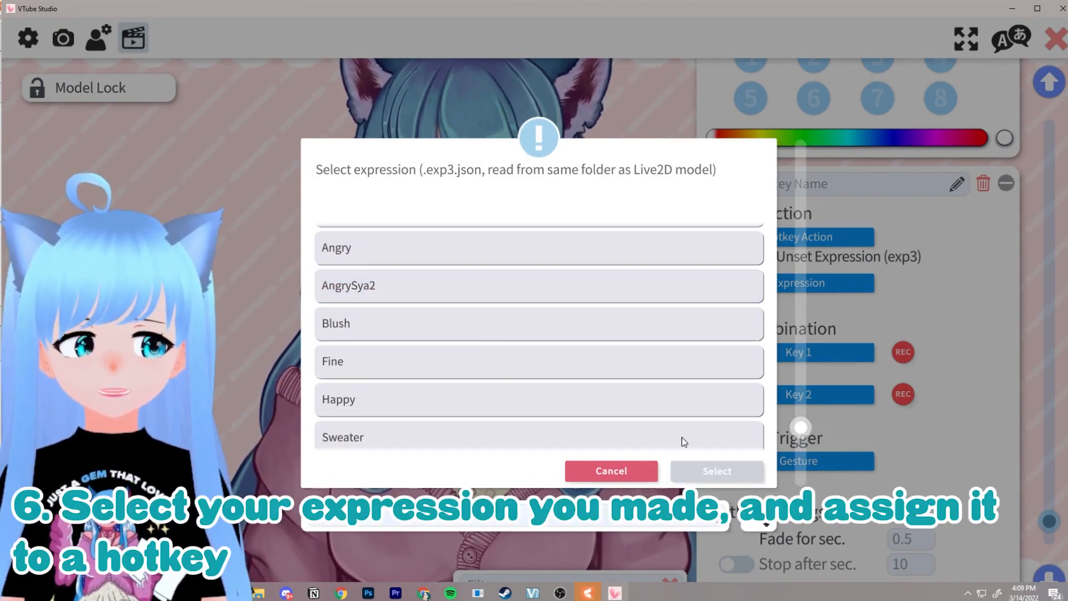
{"action": "left_click", "coordinate": [393, 283]}
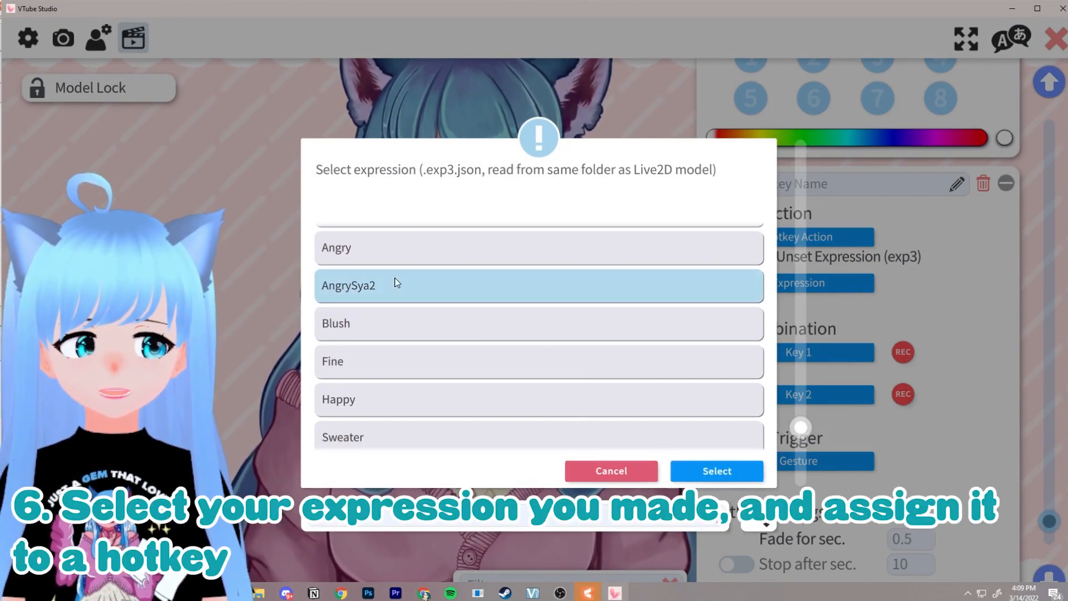
{"action": "left_click", "coordinate": [717, 470]}
Set the first key of the AngrySya2 hotkey's combination to V
{"action": "left_click", "coordinate": [815, 352]}
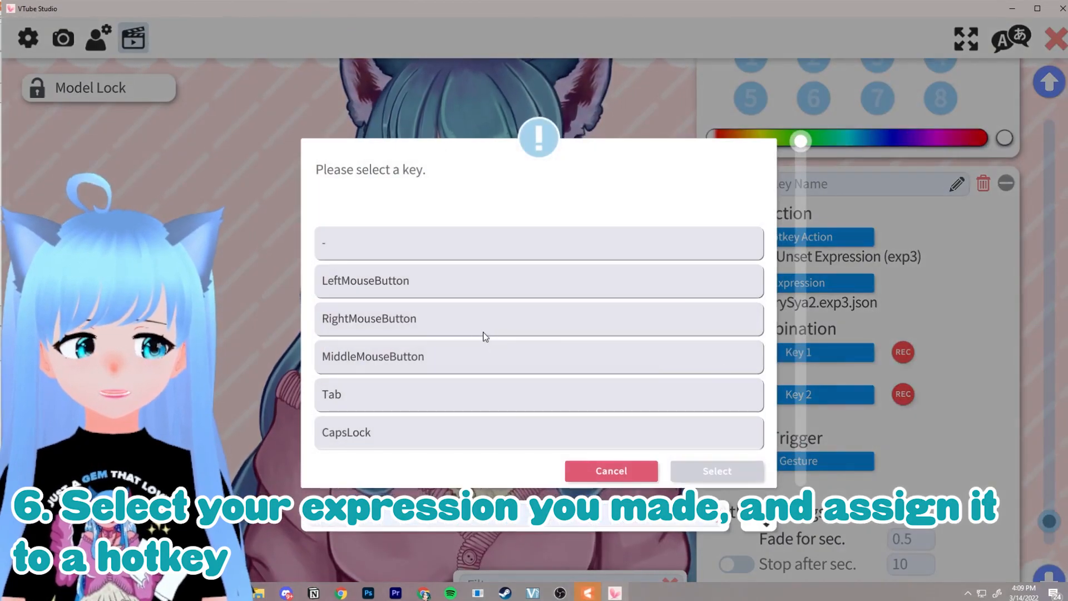
{"action": "scroll", "coordinate": [484, 336], "scroll_direction": "down", "scroll_amount": 1}
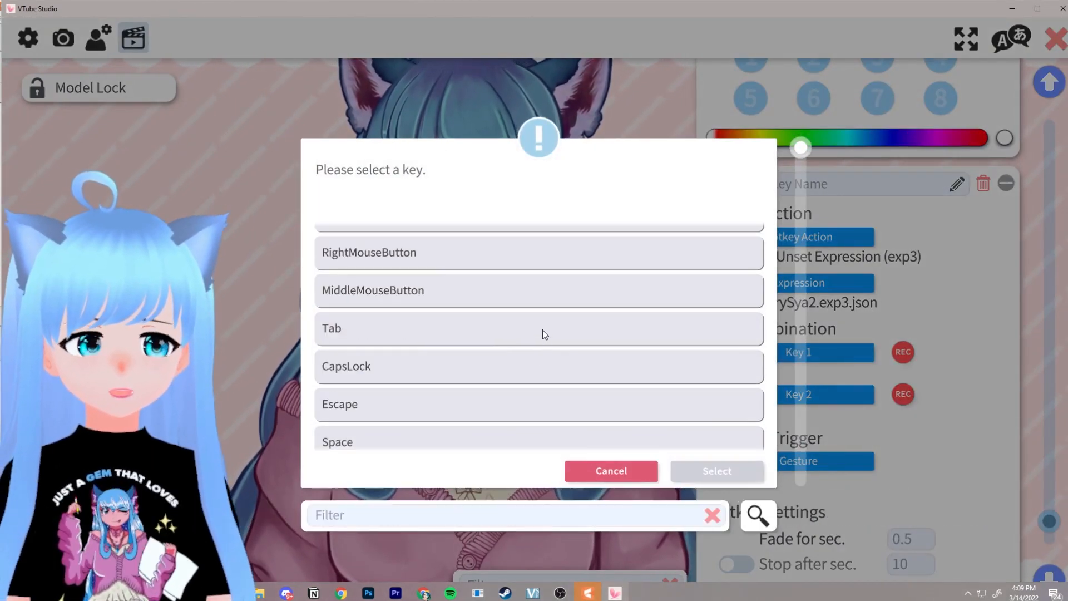
{"action": "type", "text": "v"}
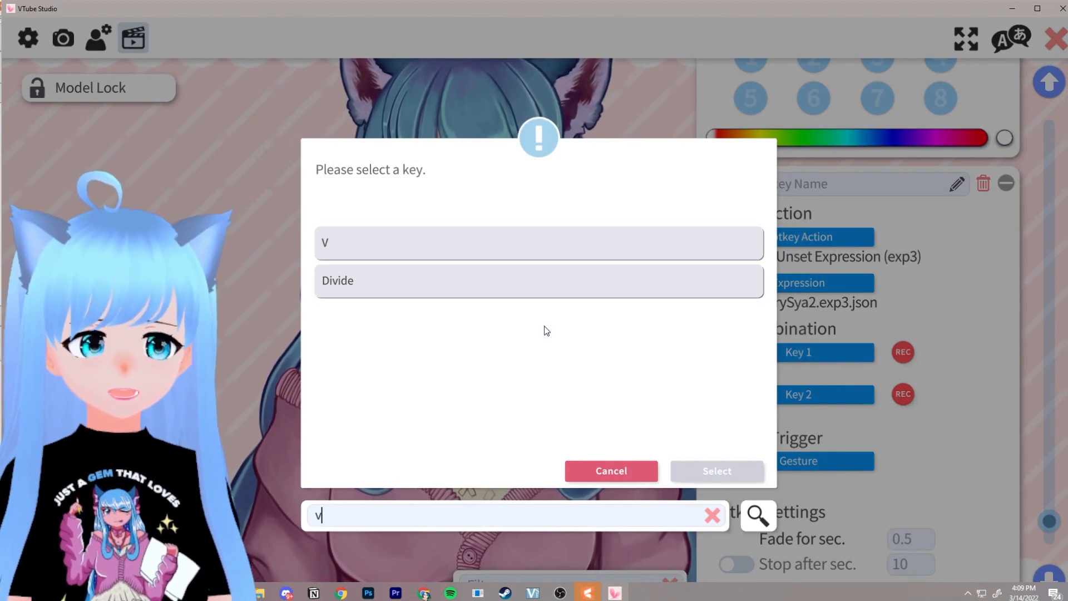
{"action": "left_click", "coordinate": [396, 244]}
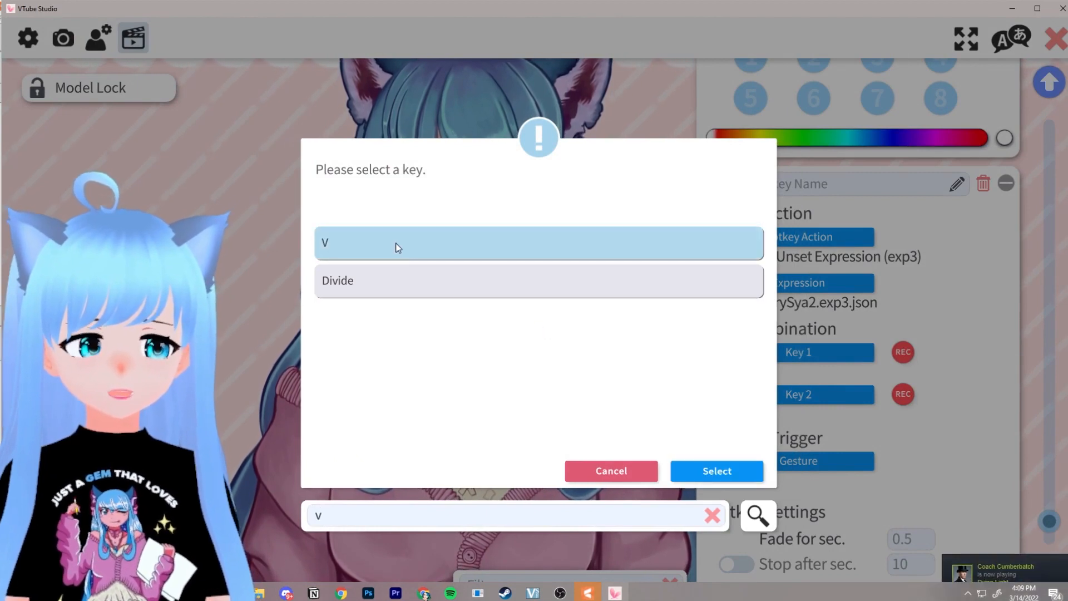
{"action": "left_click", "coordinate": [725, 471]}
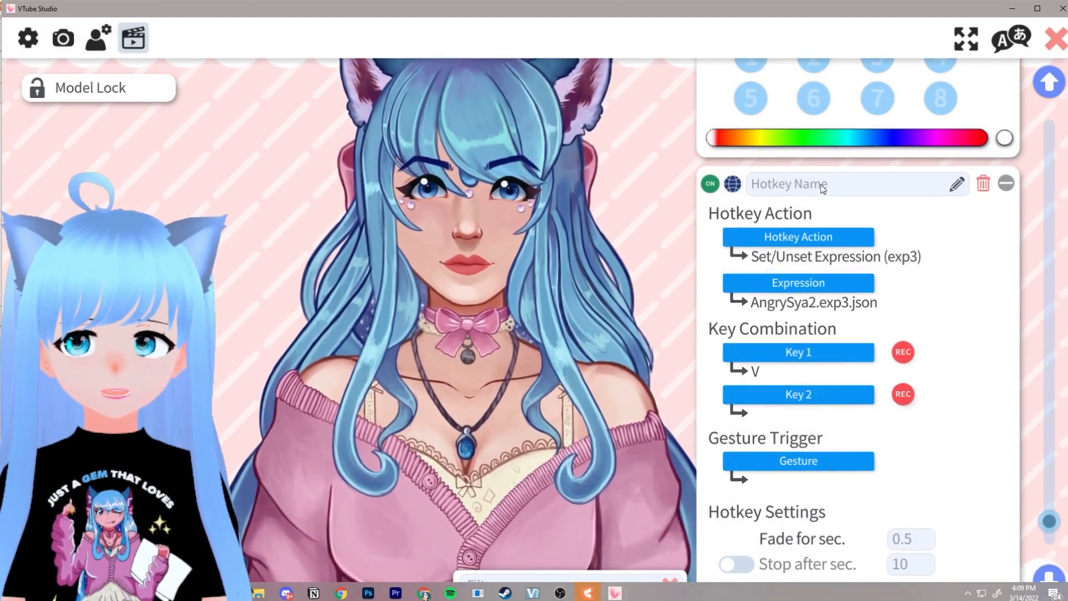
Move the model lower so its whole head is in view and test the V hotkey by toggling the angry mark
{"action": "key", "text": "v"}
{"action": "key", "text": "v"}
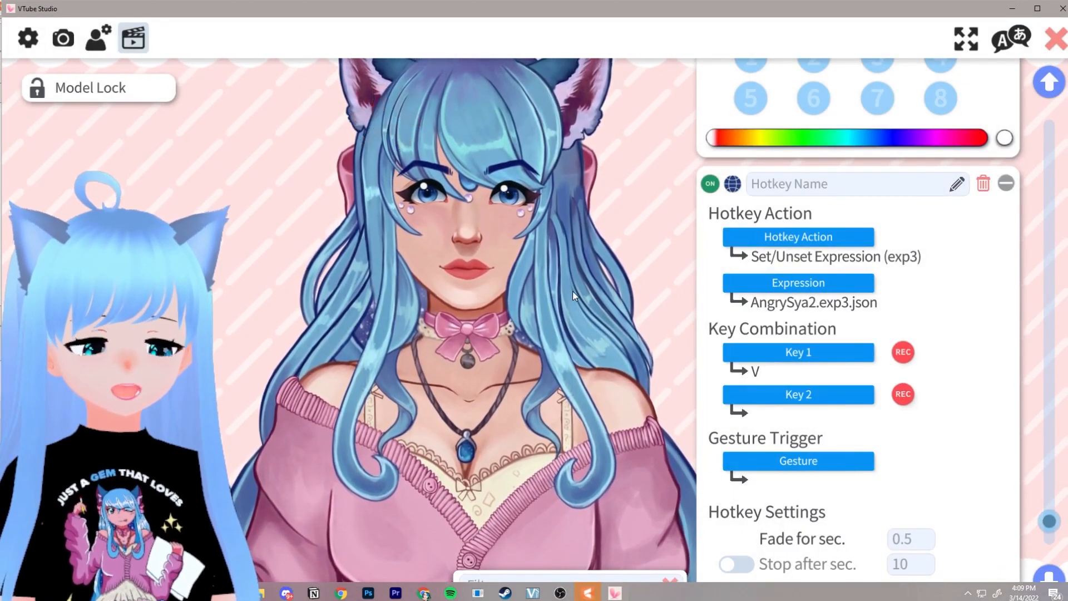
{"action": "left_click_drag", "start_coordinate": [569, 288], "coordinate": [553, 377]}
{"action": "key", "text": "v"}
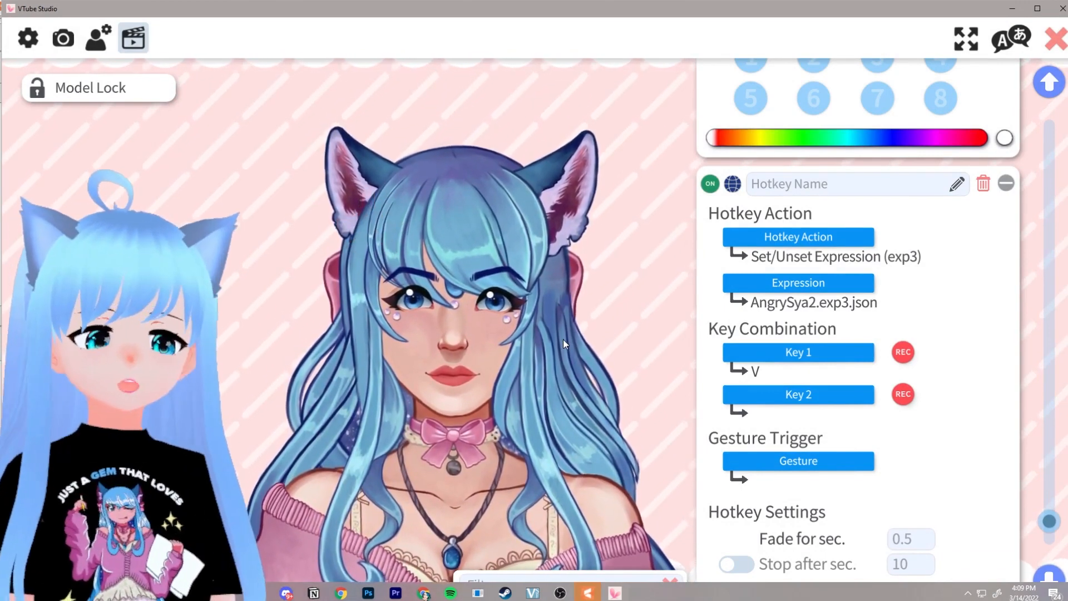
{"action": "key", "text": "v"}
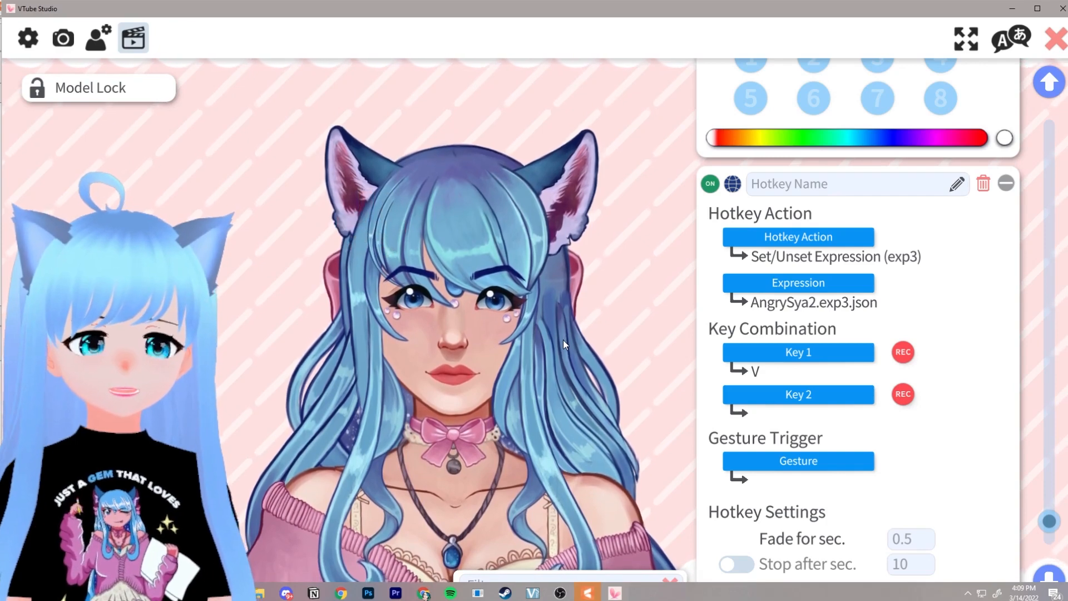
{"action": "key", "text": "v"}
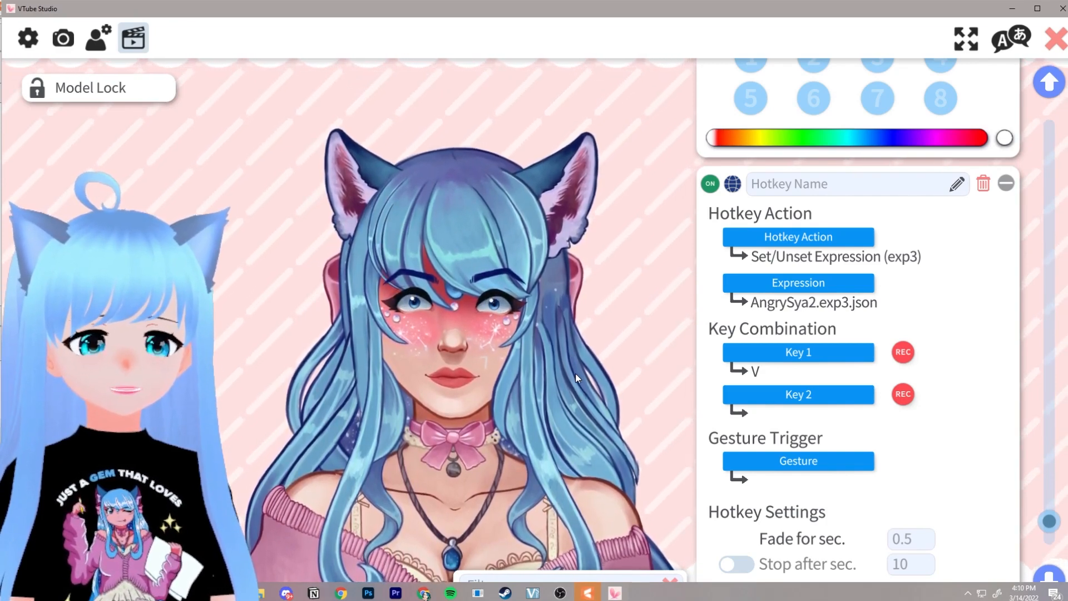
{"action": "key", "text": "v"}
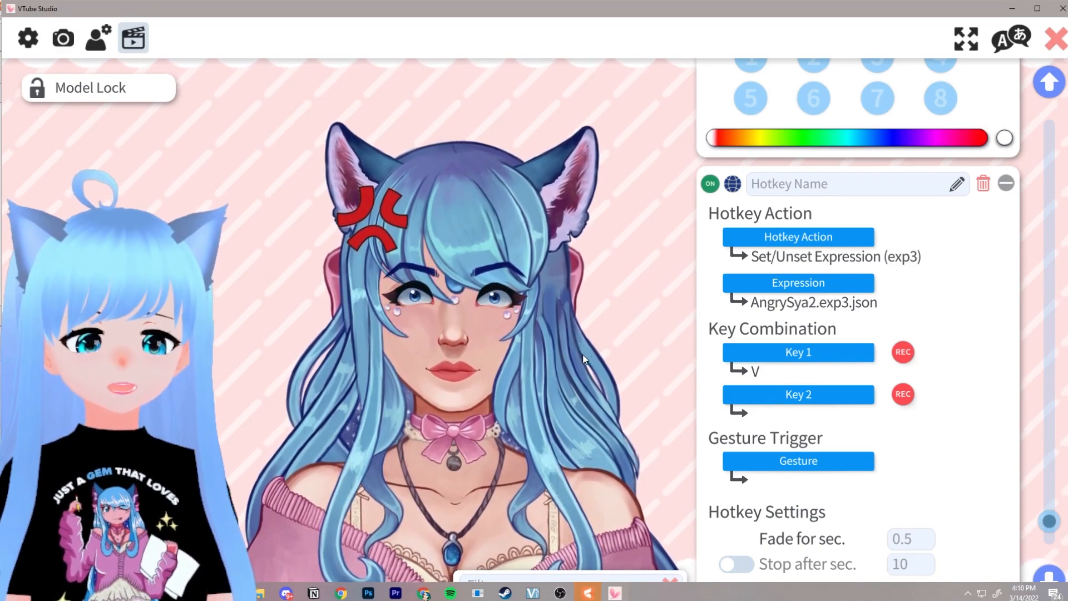
{"action": "scroll", "coordinate": [870, 426], "scroll_direction": "down", "scroll_amount": 5}
{"action": "scroll", "coordinate": [918, 515], "scroll_direction": "up", "scroll_amount": 6}
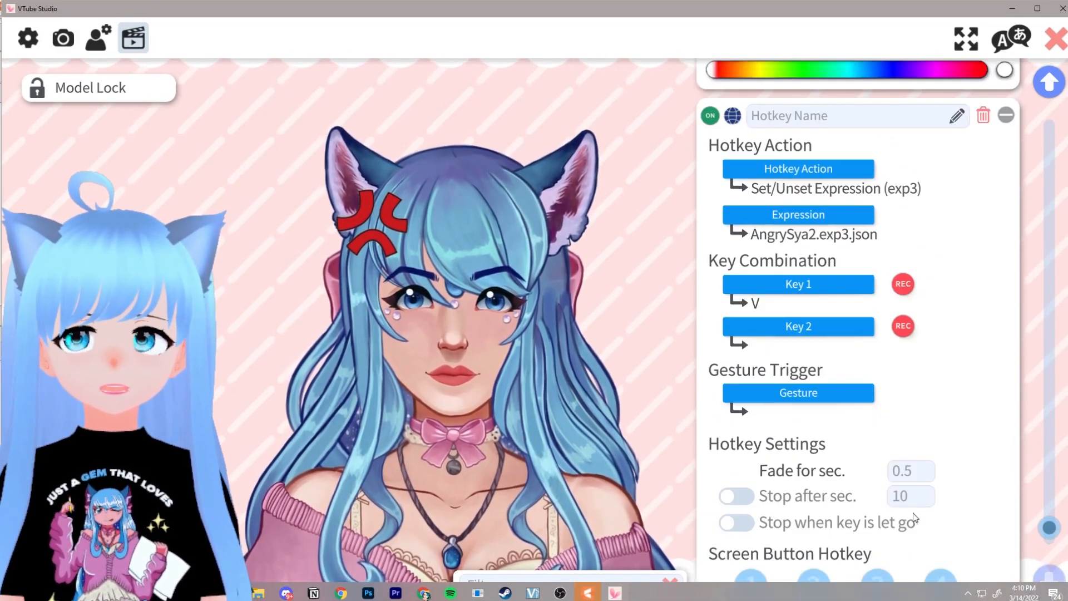
{"action": "scroll", "coordinate": [915, 501], "scroll_direction": "up", "scroll_amount": 15}
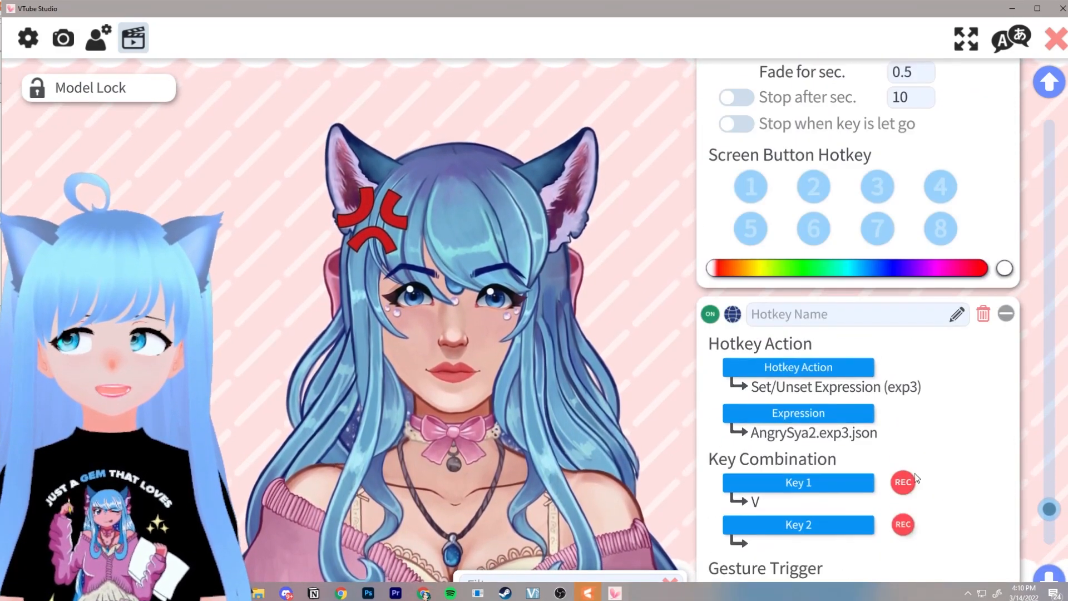
Start a new expression in the Expression Editor and enable its BlushEmote parameter with a value of 1
{"action": "left_click", "coordinate": [825, 255]}
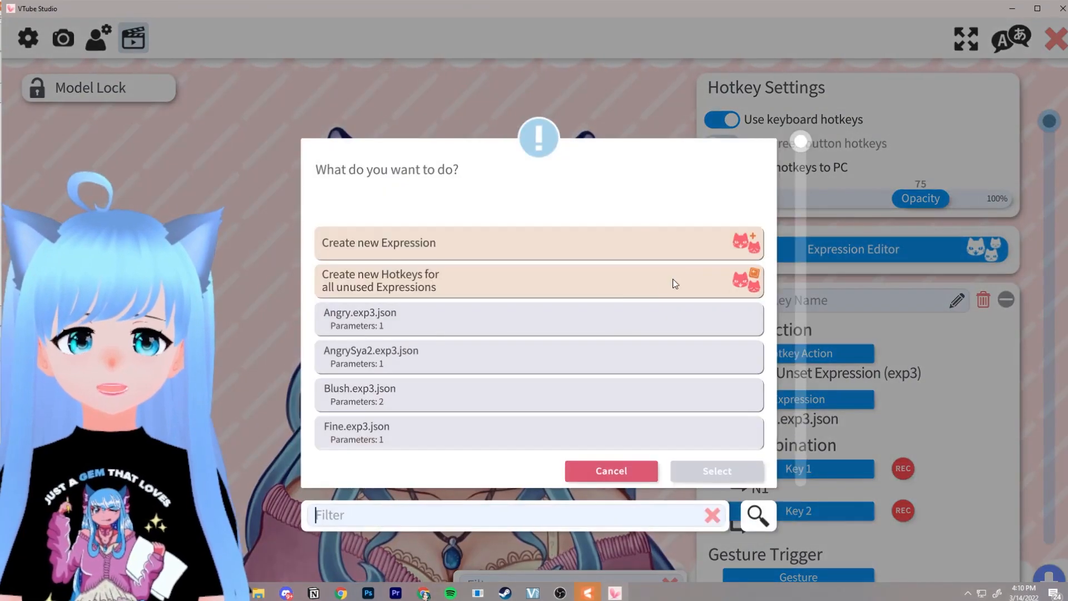
{"action": "left_click", "coordinate": [741, 472]}
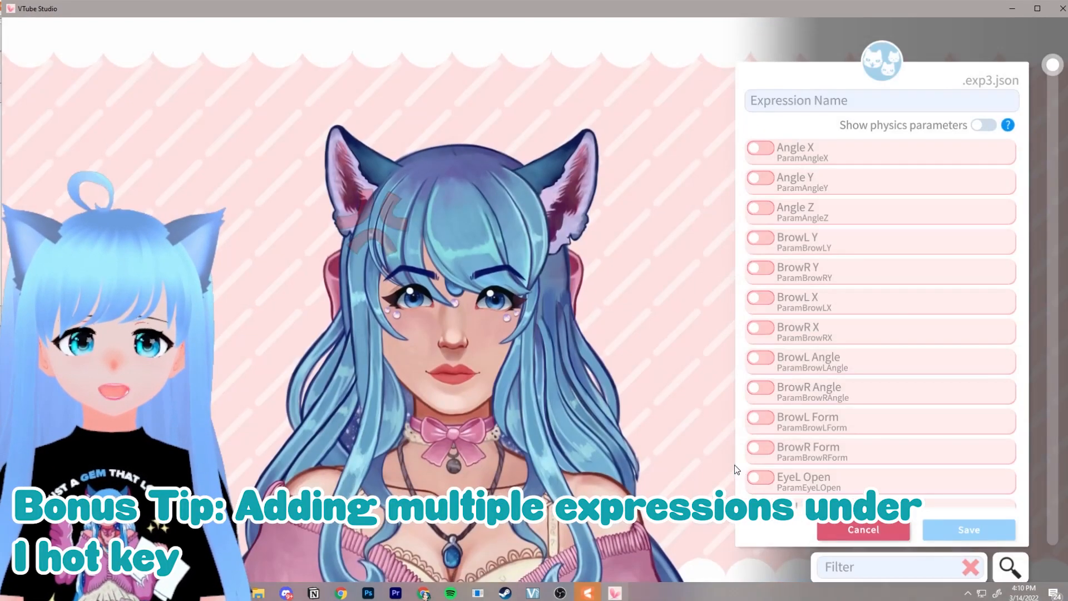
{"action": "scroll", "coordinate": [917, 337], "scroll_direction": "down", "scroll_amount": 10}
{"action": "scroll", "coordinate": [953, 334], "scroll_direction": "down", "scroll_amount": 5}
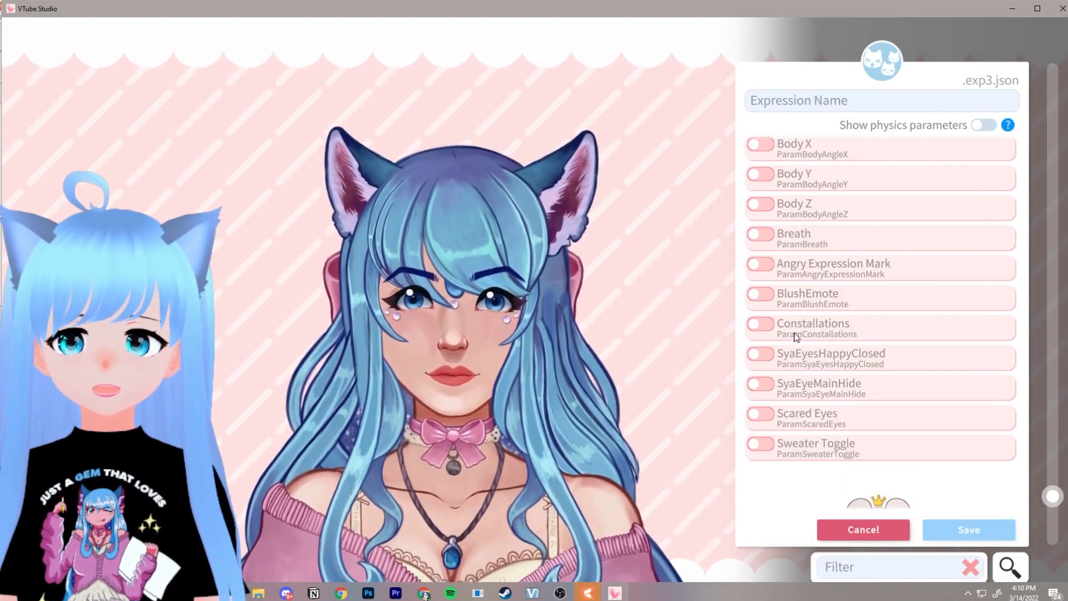
{"action": "left_click", "coordinate": [759, 295]}
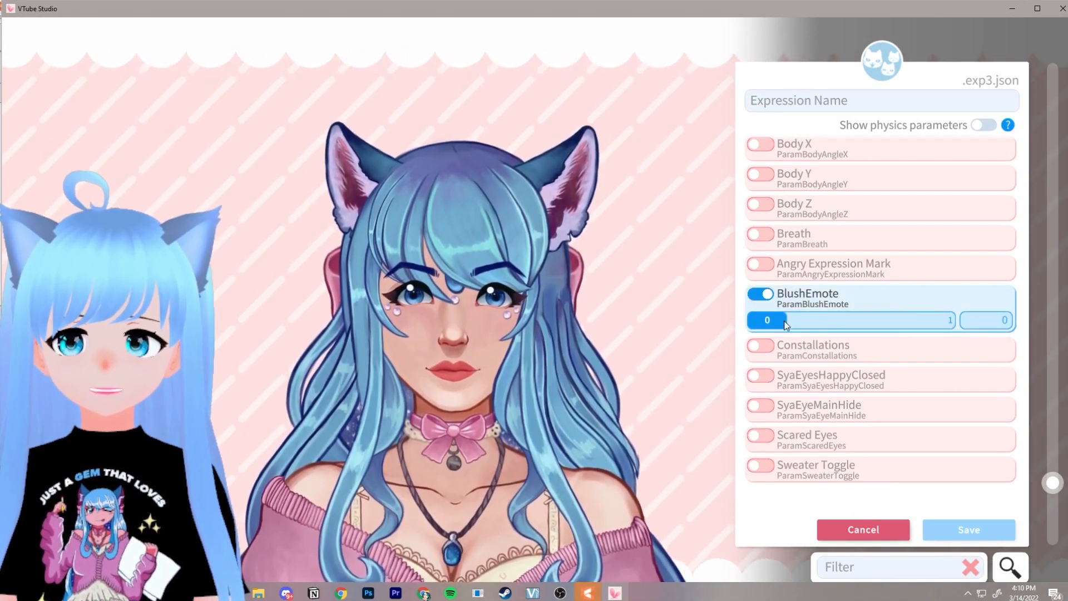
{"action": "left_click_drag", "start_coordinate": [767, 320], "coordinate": [949, 321]}
Enable the Constallations and Scared Eyes parameters in the new expression and set both to 1
{"action": "left_click", "coordinate": [760, 346]}
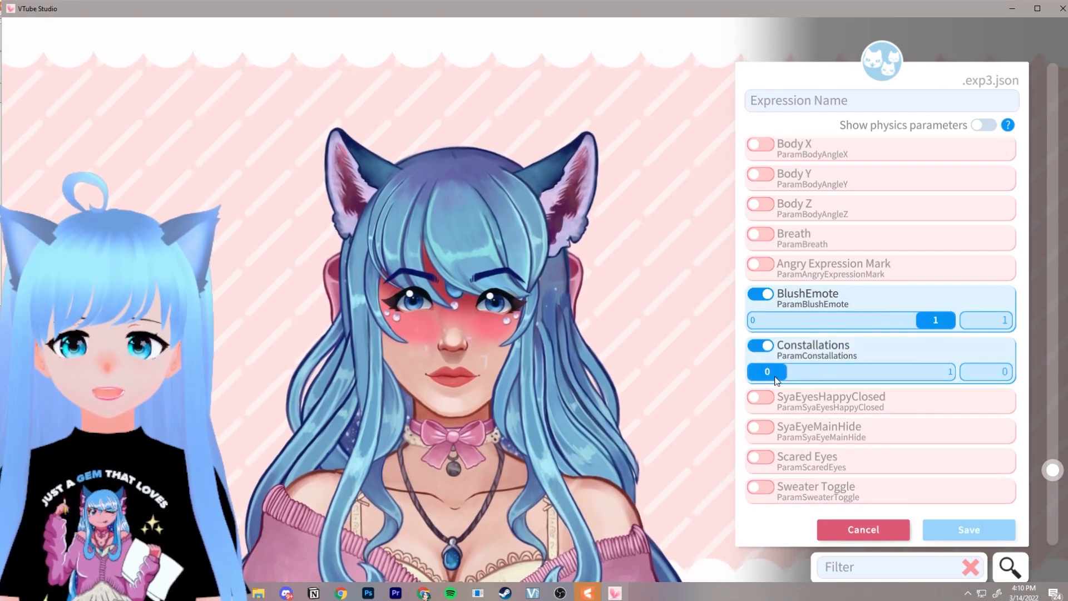
{"action": "left_click_drag", "start_coordinate": [768, 370], "coordinate": [948, 371]}
{"action": "scroll", "coordinate": [816, 235], "scroll_direction": "up", "scroll_amount": 2}
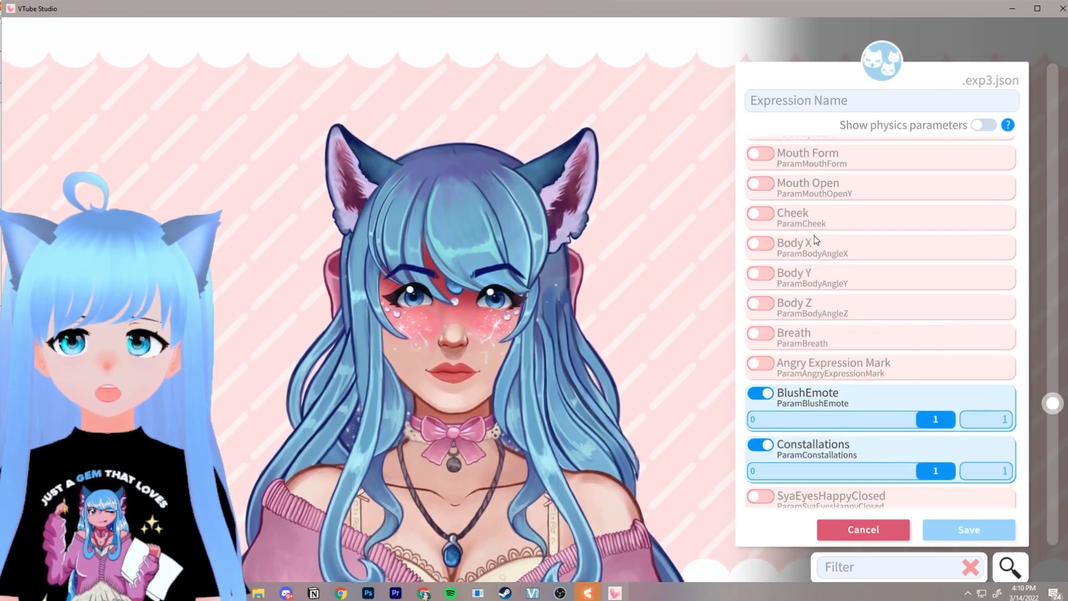
{"action": "scroll", "coordinate": [835, 286], "scroll_direction": "down", "scroll_amount": 3}
{"action": "left_click", "coordinate": [760, 390]}
{"action": "left_click_drag", "start_coordinate": [782, 419], "coordinate": [948, 417]}
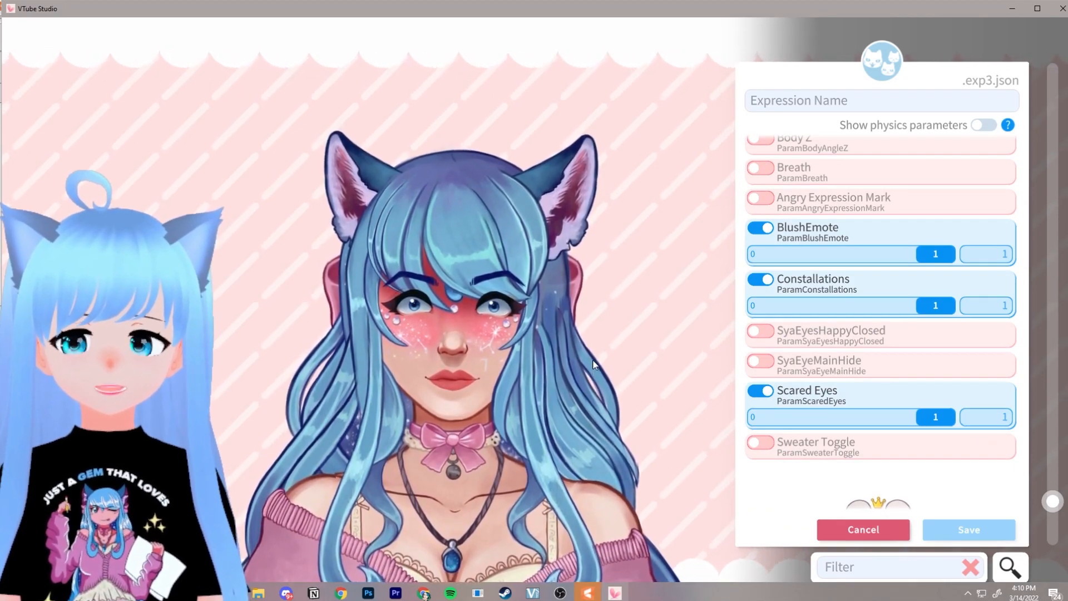
Name the expression Scared Blush, save it and return to the hotkey settings
{"action": "left_click", "coordinate": [807, 101]}
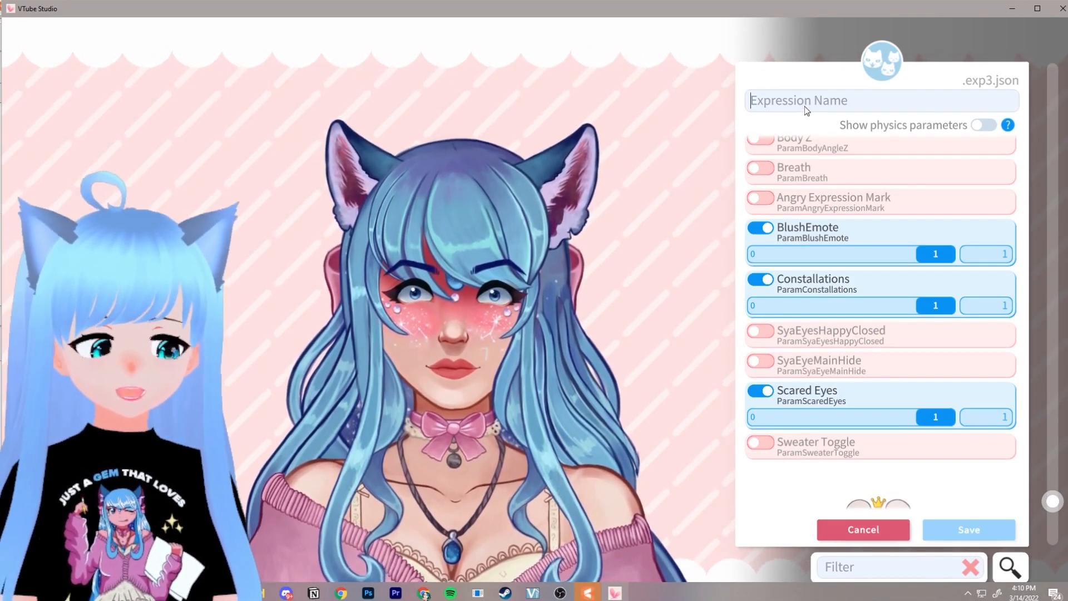
{"action": "type", "text": "Scared Blush"}
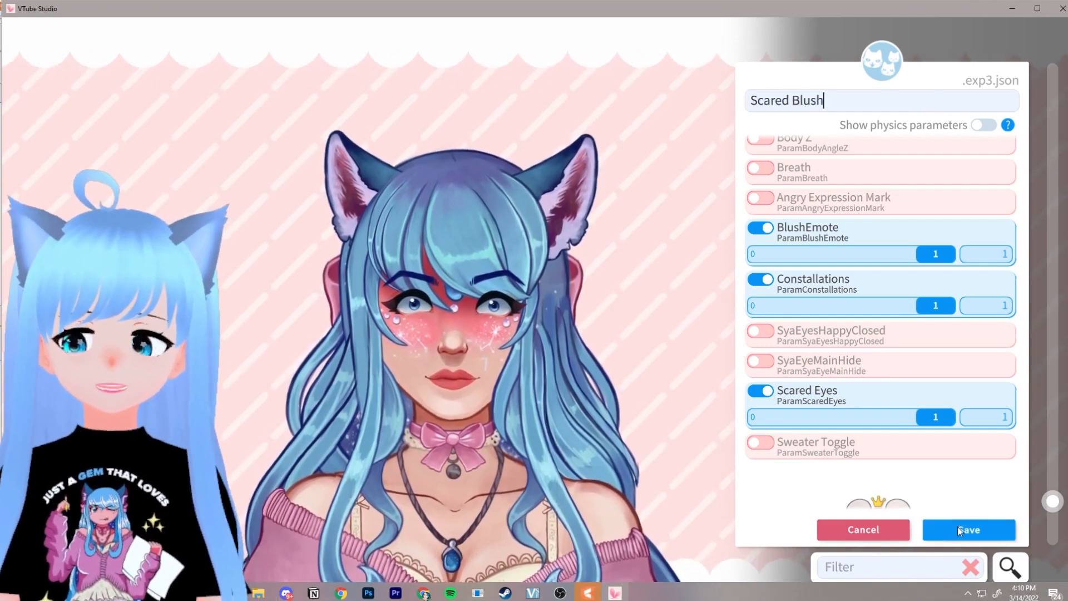
{"action": "left_click", "coordinate": [940, 529]}
{"action": "left_click", "coordinate": [936, 250]}
{"action": "left_click", "coordinate": [612, 469]}
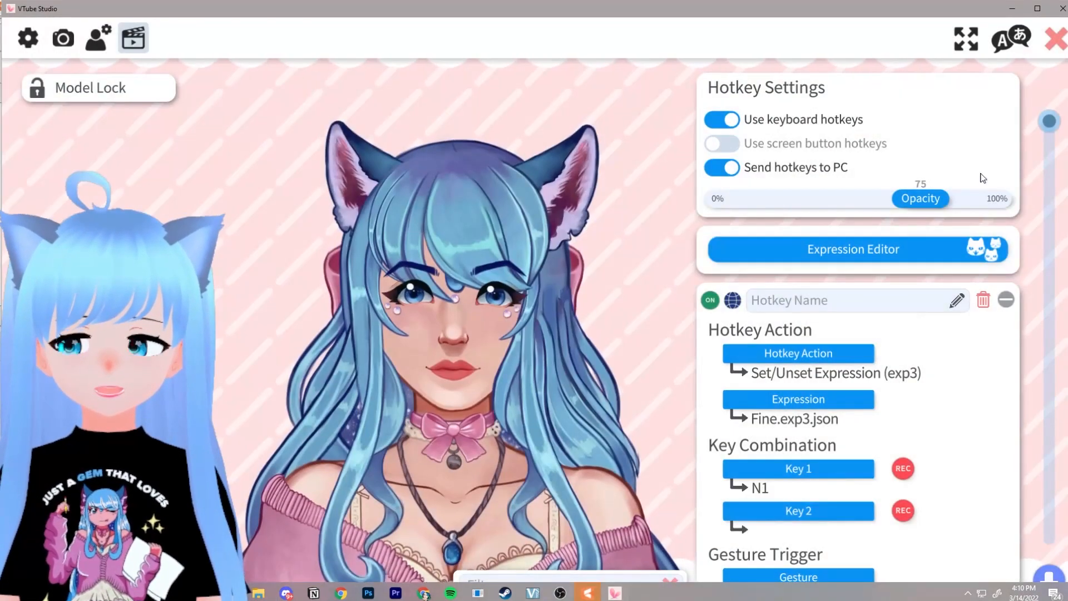
Add another hotkey after the AngrySya2 hotkey and set its action to Set/Unset Expression (exp3)
{"action": "left_click_drag", "start_coordinate": [1048, 123], "coordinate": [1055, 579]}
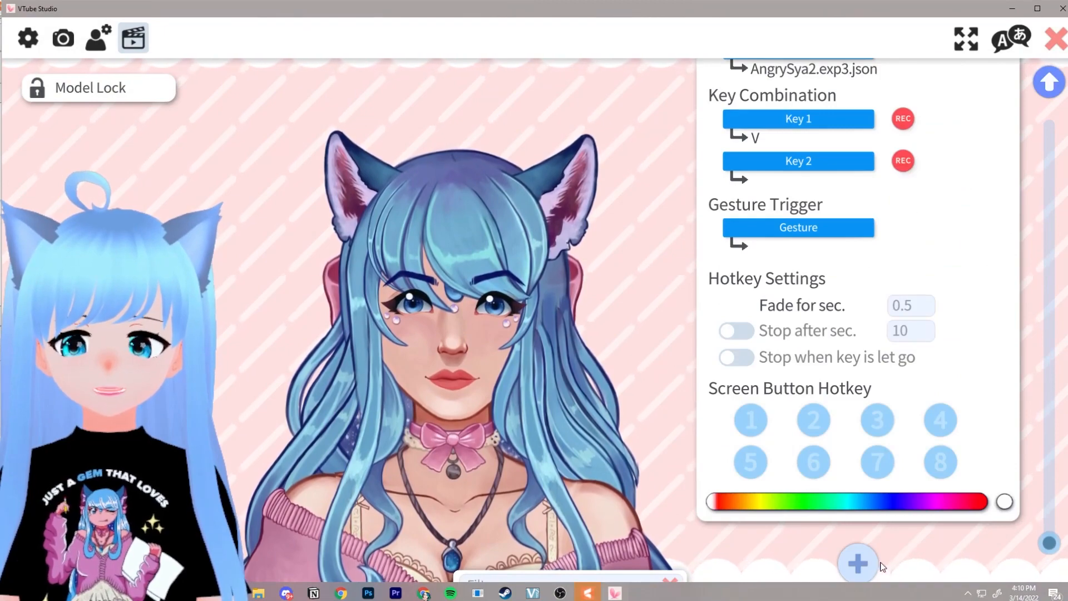
{"action": "left_click", "coordinate": [859, 564]}
{"action": "scroll", "coordinate": [902, 476], "scroll_direction": "down", "scroll_amount": 1}
{"action": "scroll", "coordinate": [944, 503], "scroll_direction": "down", "scroll_amount": 3}
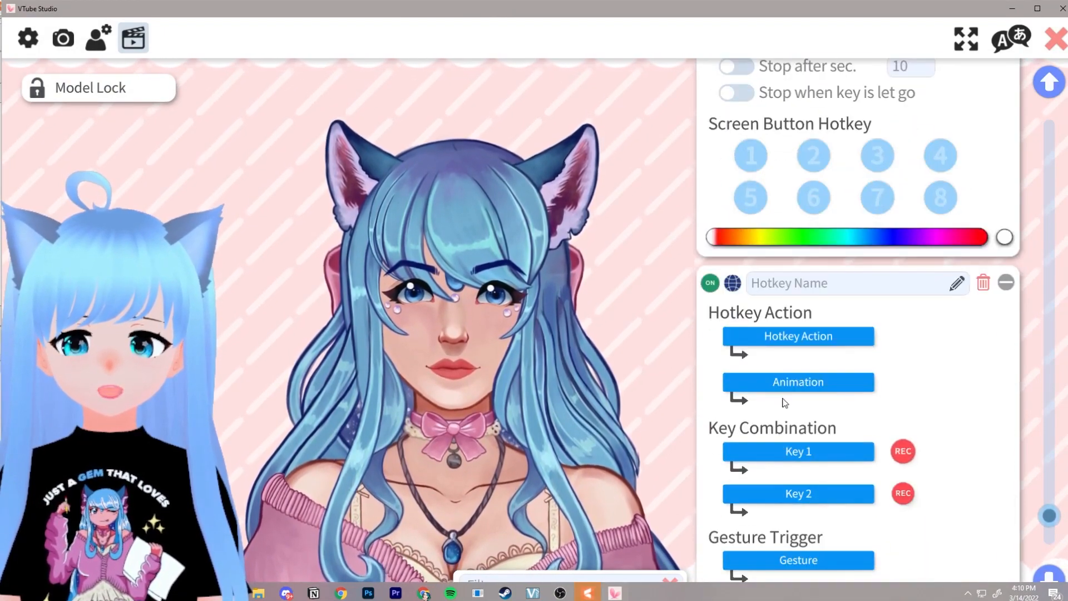
{"action": "left_click", "coordinate": [799, 336]}
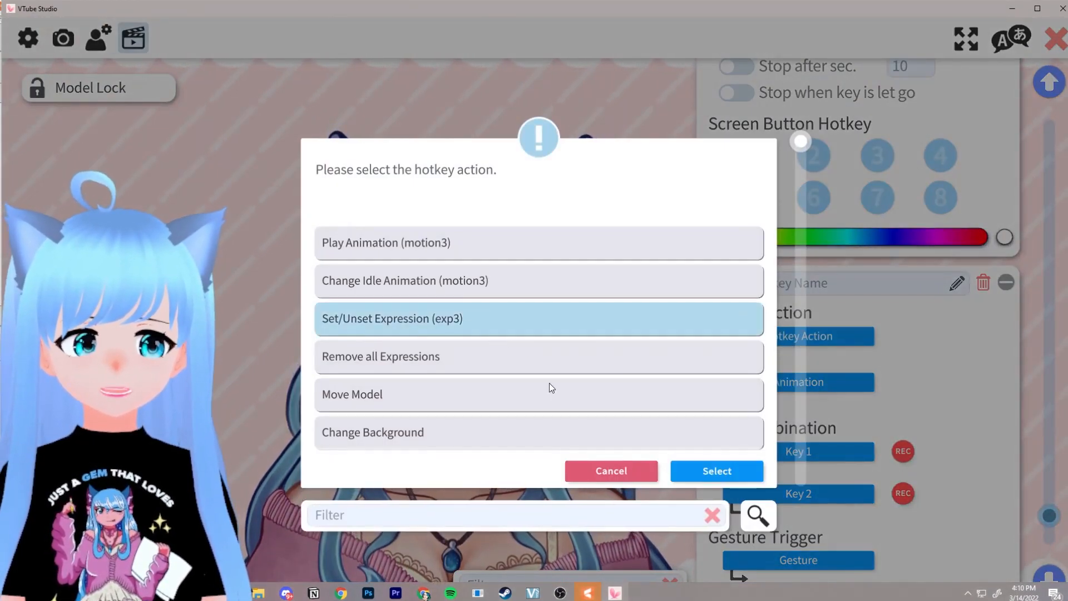
{"action": "left_click", "coordinate": [735, 473]}
{"action": "scroll", "coordinate": [848, 443], "scroll_direction": "down", "scroll_amount": 1}
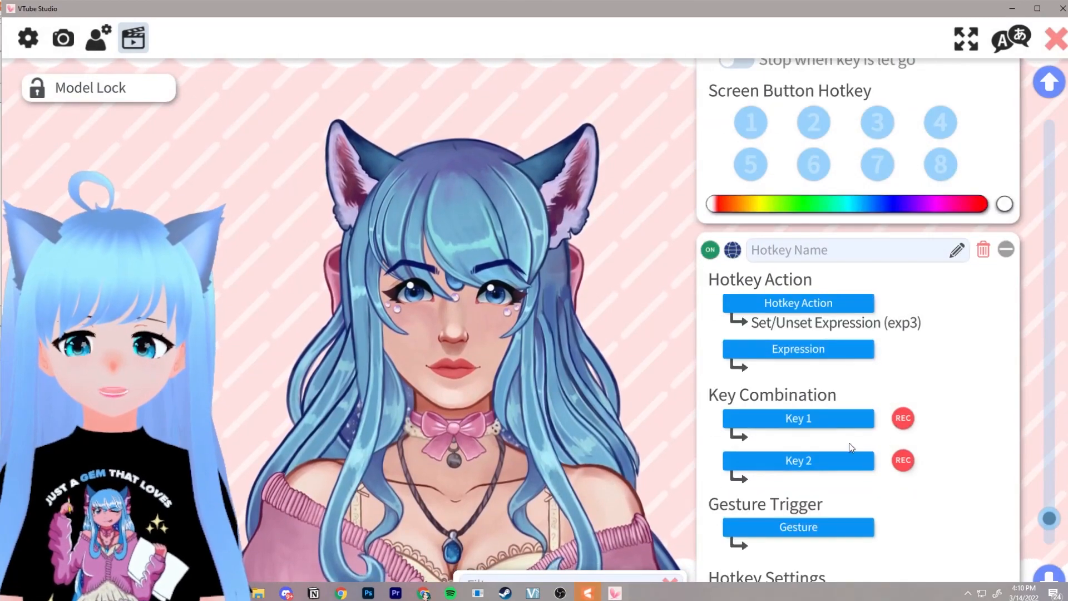
Assign the Scared Blush expression to the new hotkey
{"action": "left_click", "coordinate": [804, 354]}
{"action": "left_click_drag", "start_coordinate": [803, 145], "coordinate": [810, 469]}
{"action": "left_click", "coordinate": [450, 398]}
{"action": "left_click", "coordinate": [745, 471]}
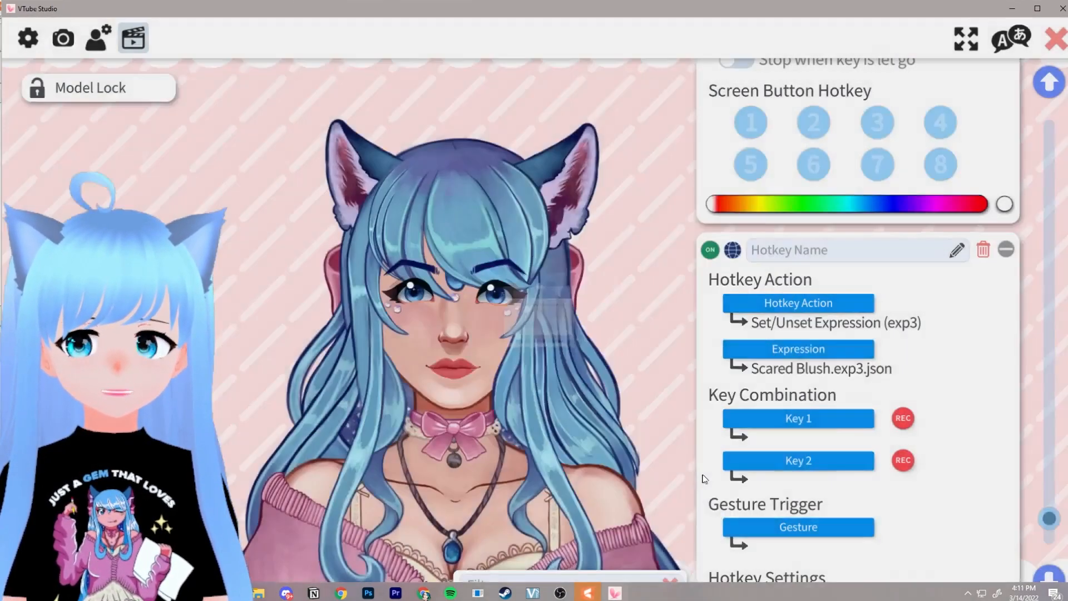
Set the first key of the Scared Blush hotkey's combination to Tab
{"action": "left_click", "coordinate": [801, 418]}
{"action": "type", "text": "t"}
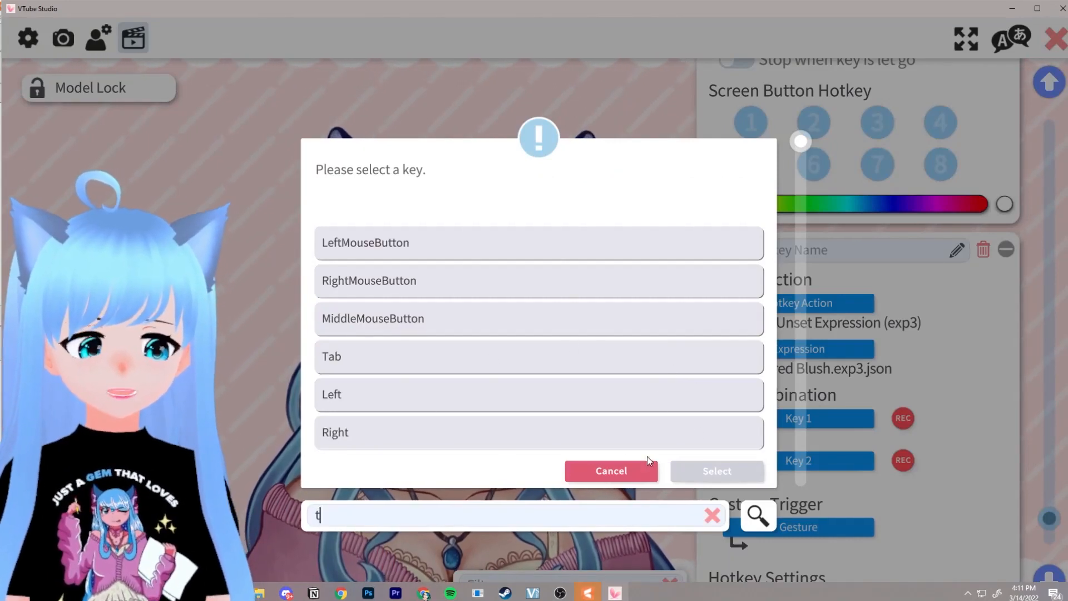
{"action": "left_click", "coordinate": [379, 356]}
{"action": "left_click", "coordinate": [727, 473]}
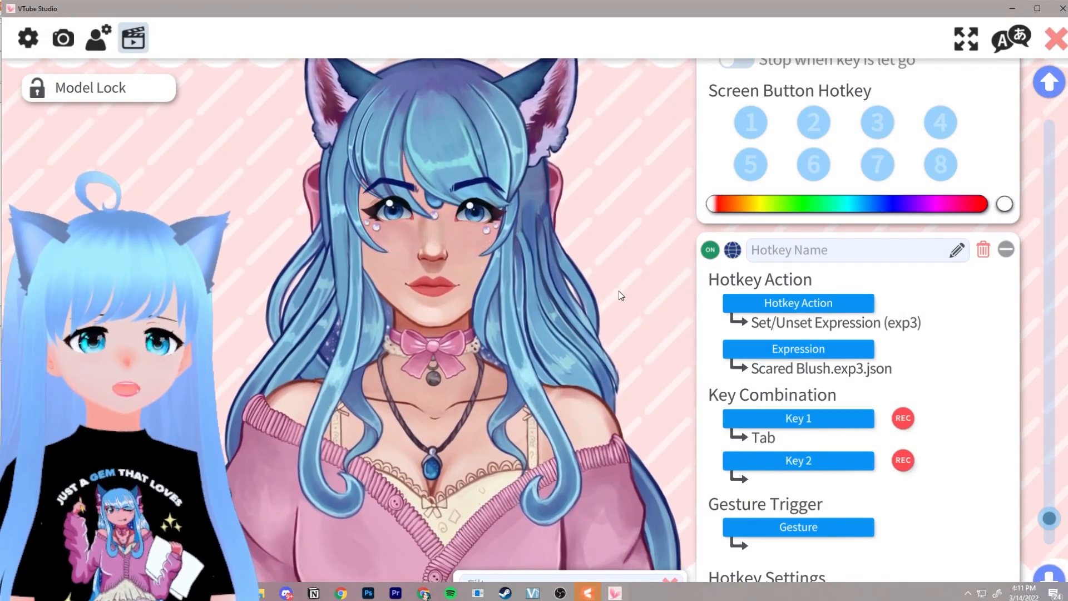
Test the Tab hotkey by repeatedly toggling the Scared Blush expression, and move the model lower in the scene
{"action": "key", "text": "Tab"}
{"action": "key", "text": "Tab"}
{"action": "key", "text": "Tab"}
{"action": "key", "text": "Tab"}
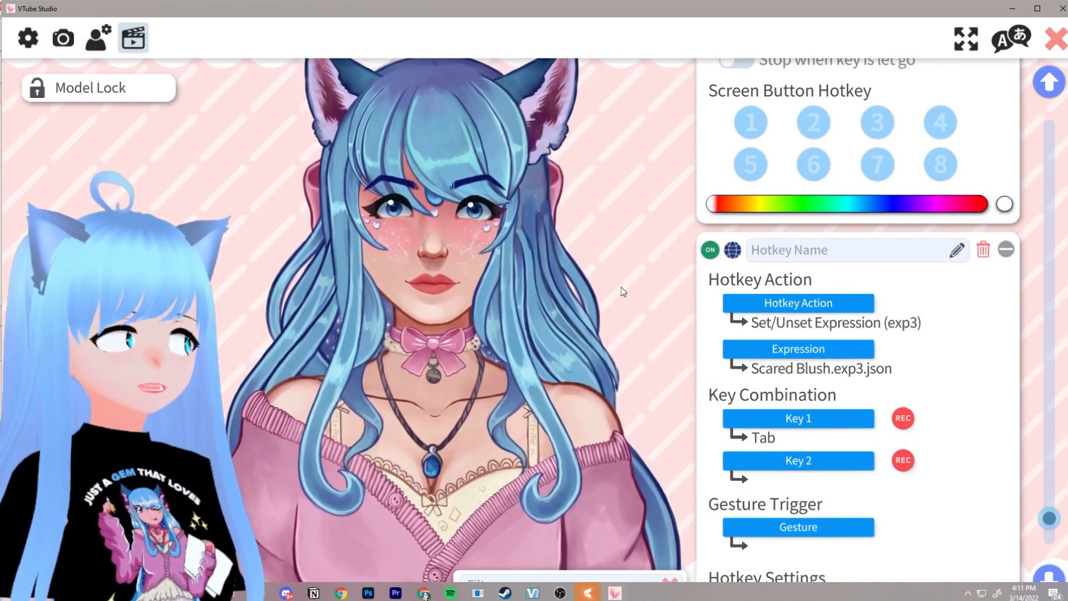
{"action": "key", "text": "Tab"}
{"action": "left_click_drag", "start_coordinate": [619, 287], "coordinate": [604, 375]}
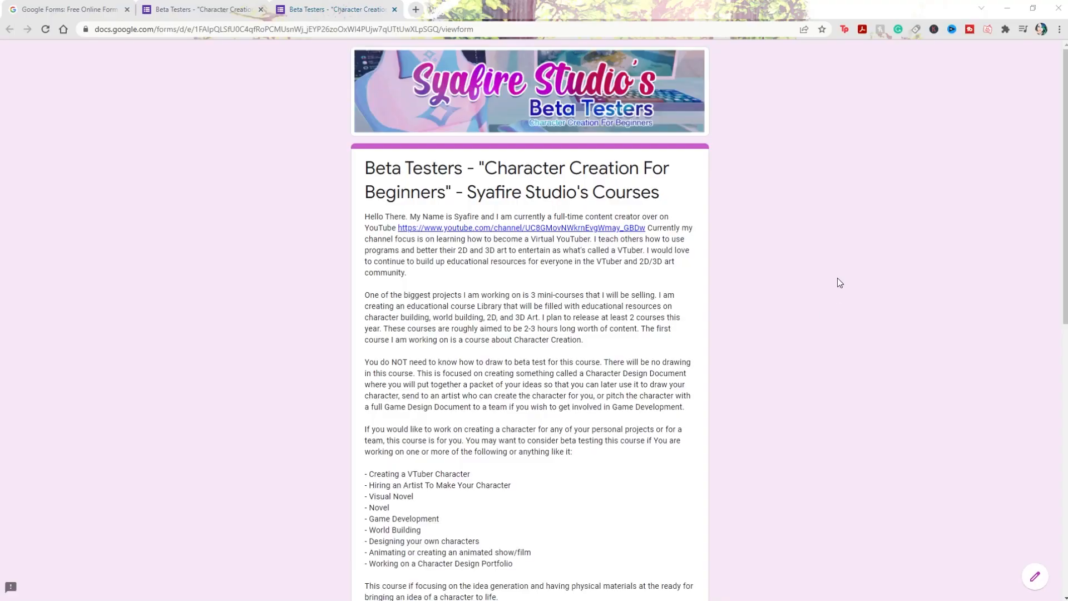
{"action": "scroll", "coordinate": [837, 283], "scroll_direction": "down", "scroll_amount": 10}
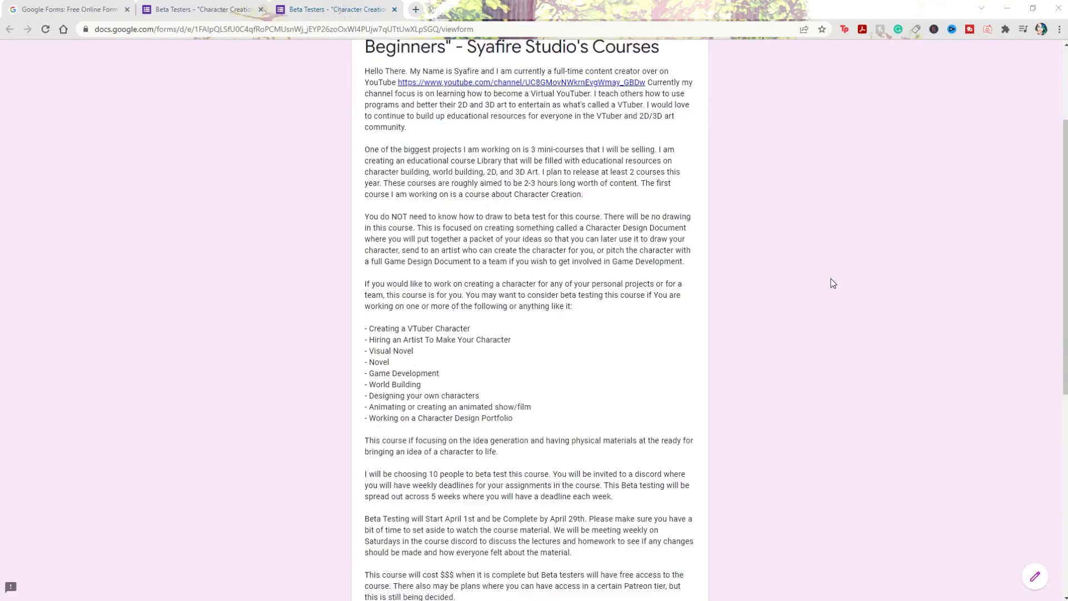
{"action": "scroll", "coordinate": [828, 282], "scroll_direction": "up", "scroll_amount": 10}
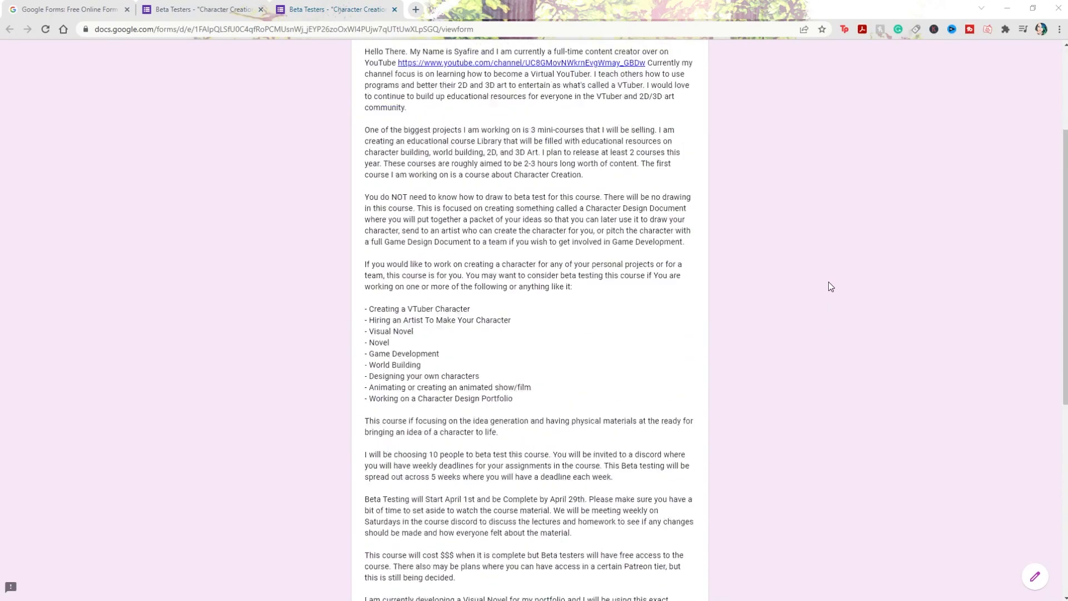